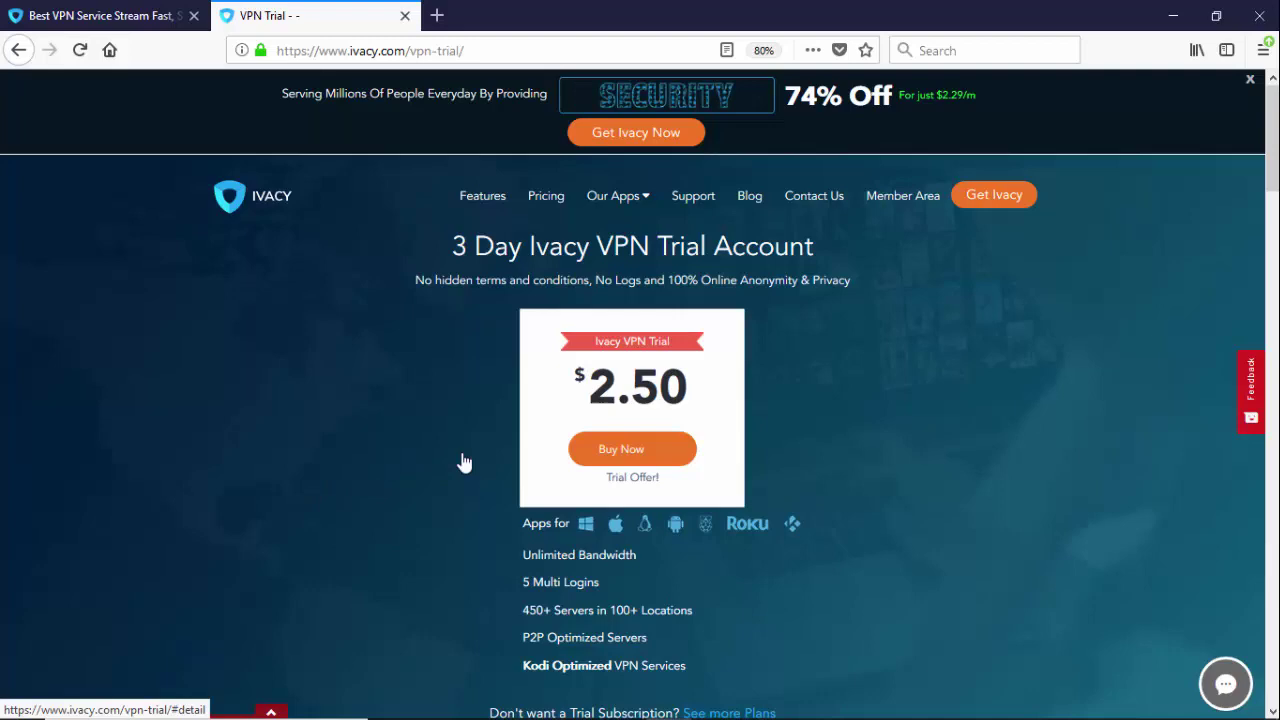
# Step: Order the $2.50 trial with PayPal, entering the full name and gmail.com email twice
pyautogui.click(627, 455)
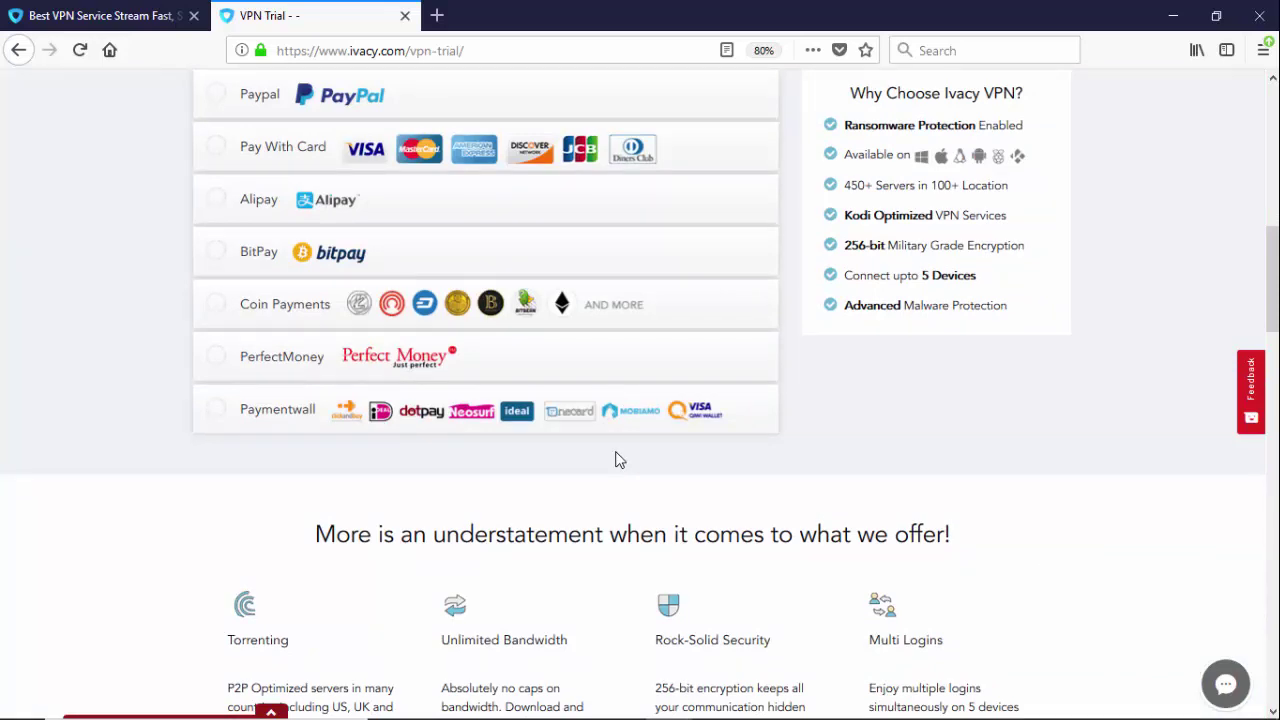
pyautogui.click(213, 103)
pyautogui.click(335, 227)
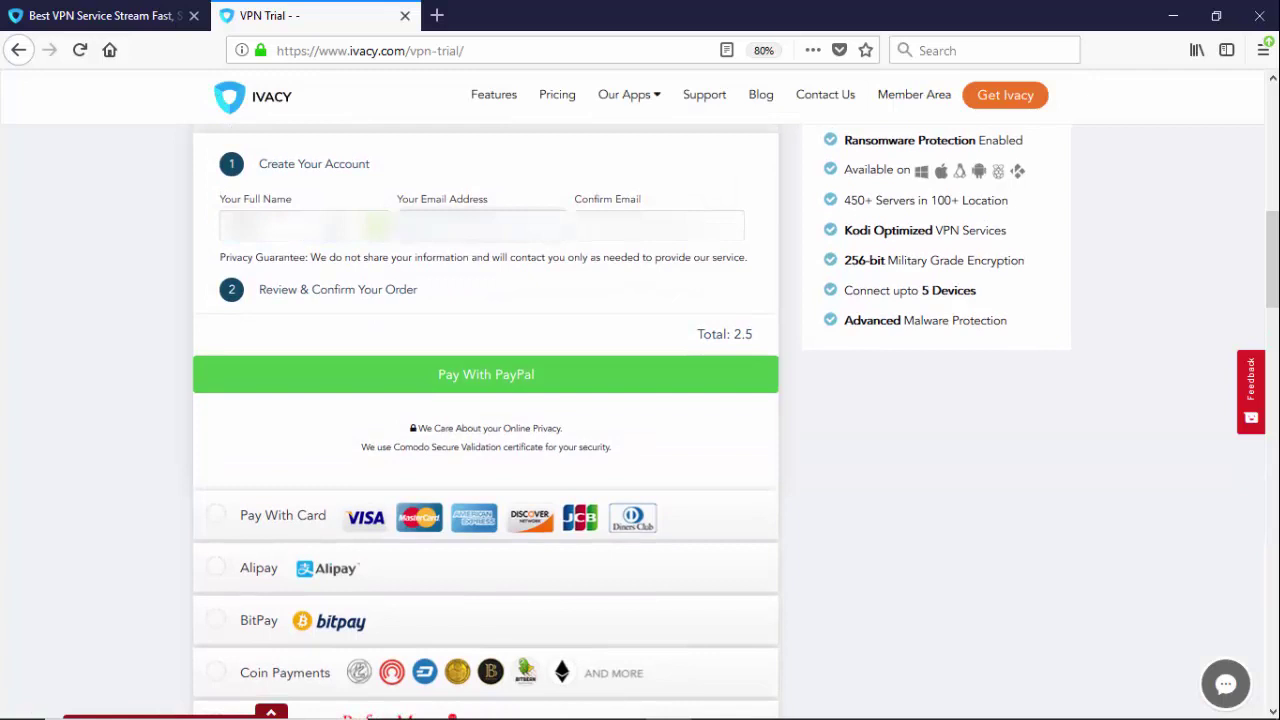
pyautogui.hotkey('shift', 'Tab')
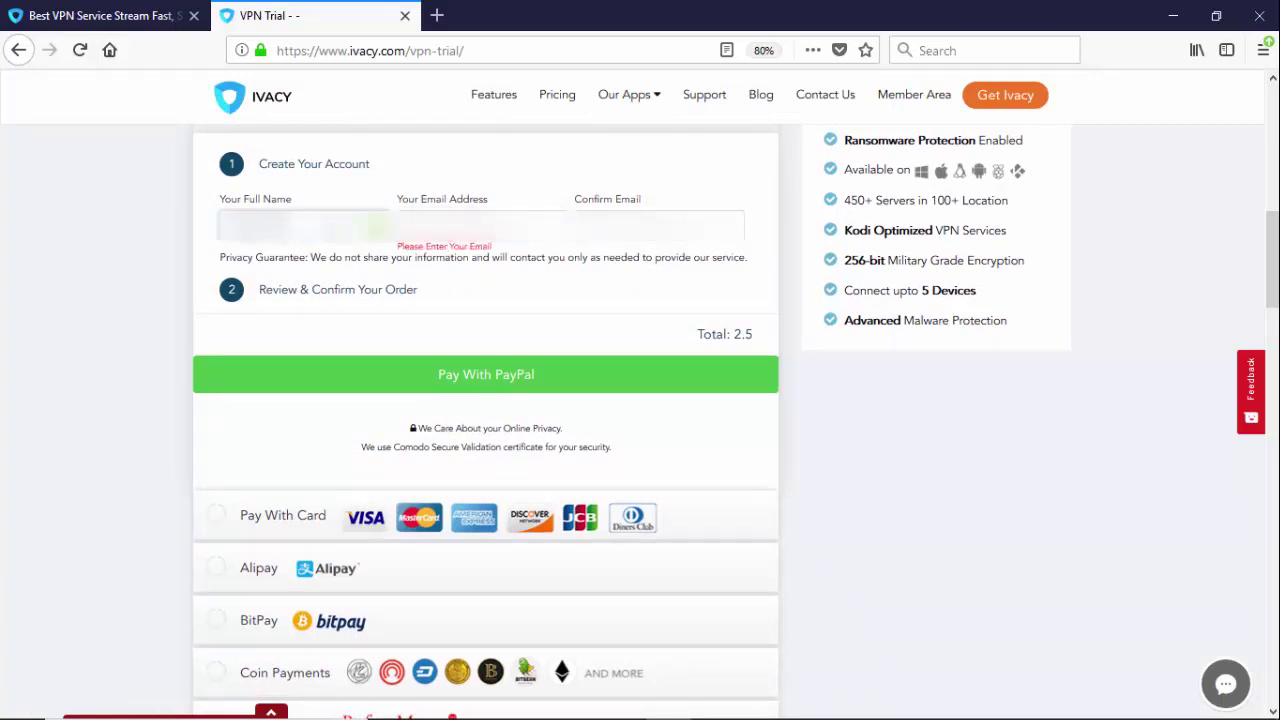
pyautogui.press('Tab')
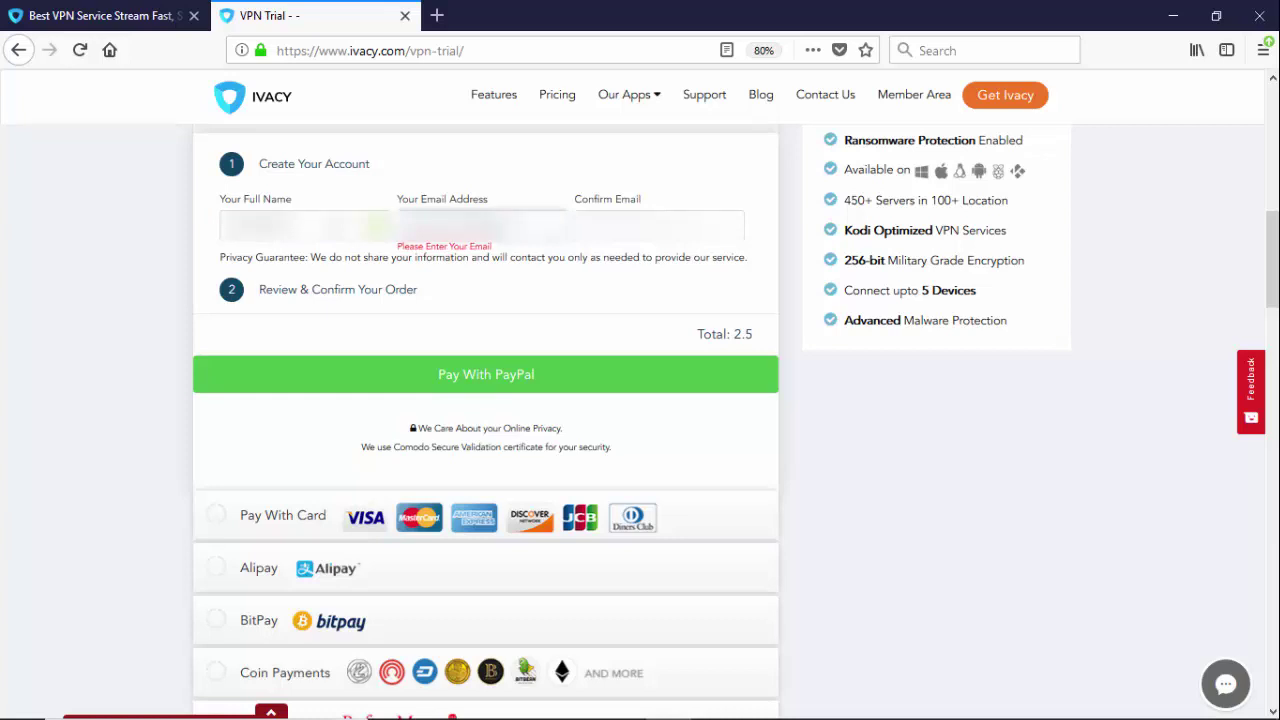
pyautogui.press('Tab')
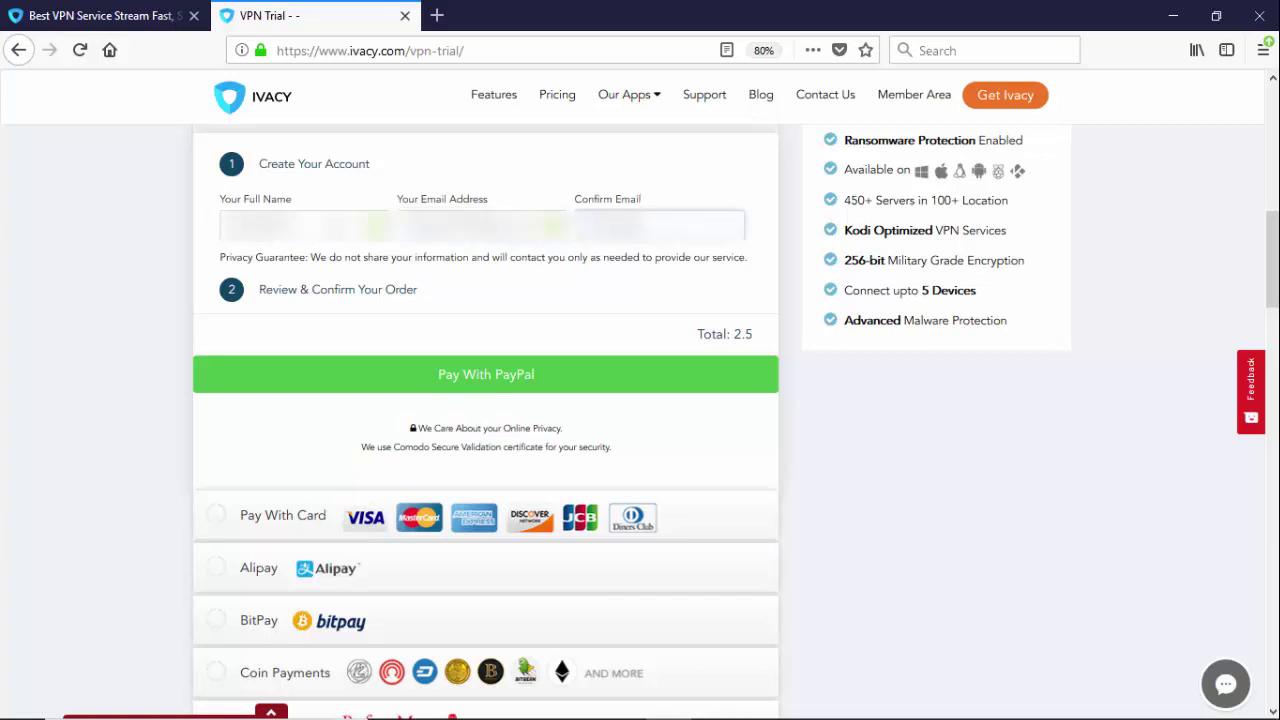
pyautogui.write('gmail.com')
pyautogui.click(467, 384)
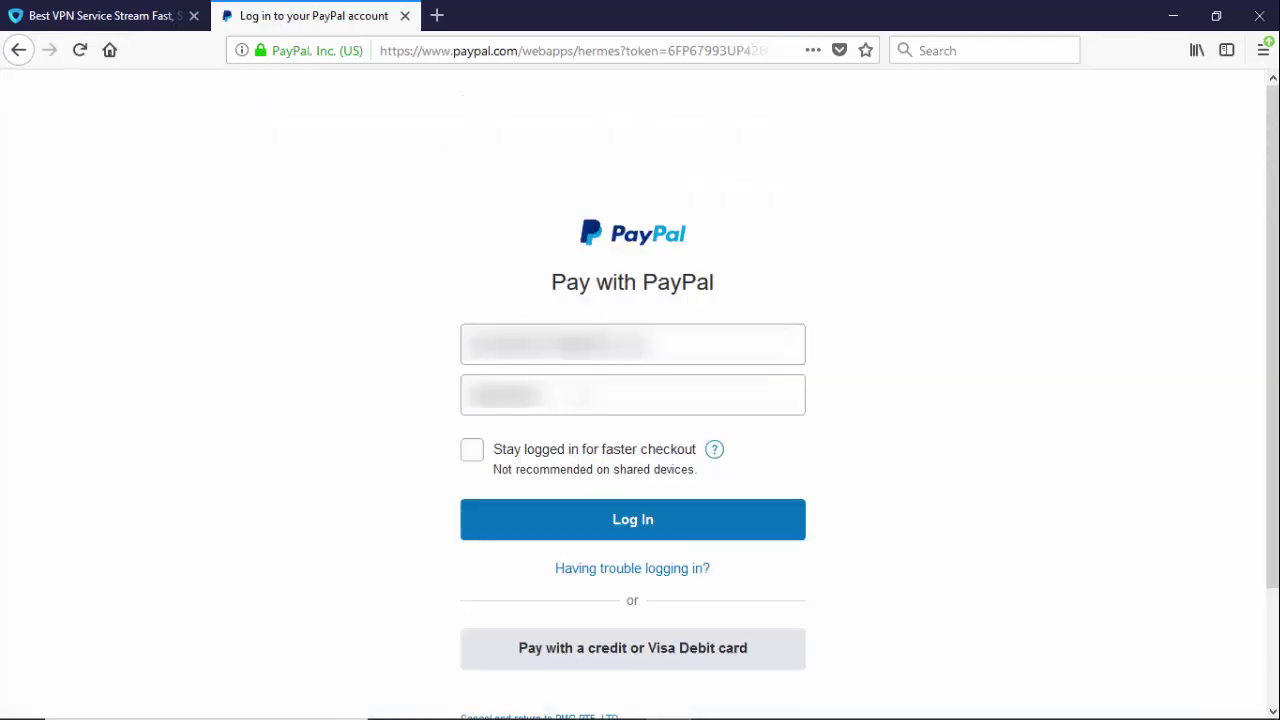
# Step: Log in to PayPal and pay $2.50 from PayPal Balance to PMG PTE. LTD
pyautogui.click(627, 530)
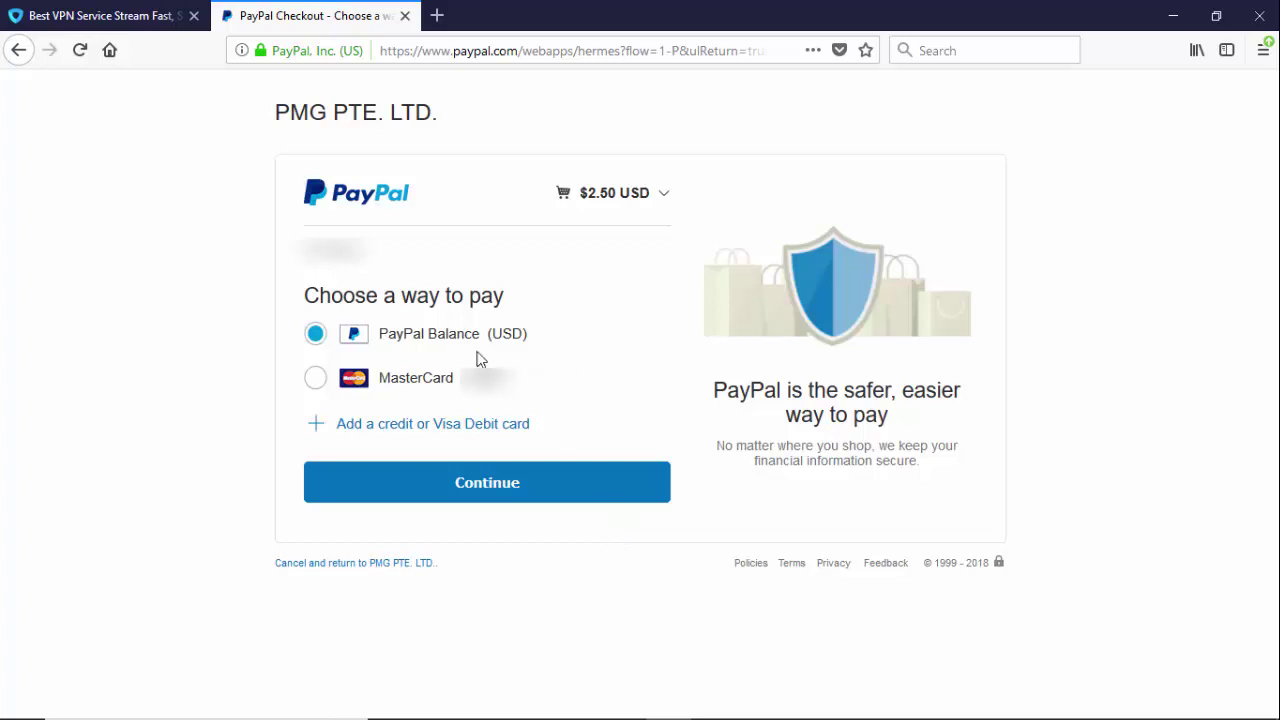
pyautogui.click(530, 497)
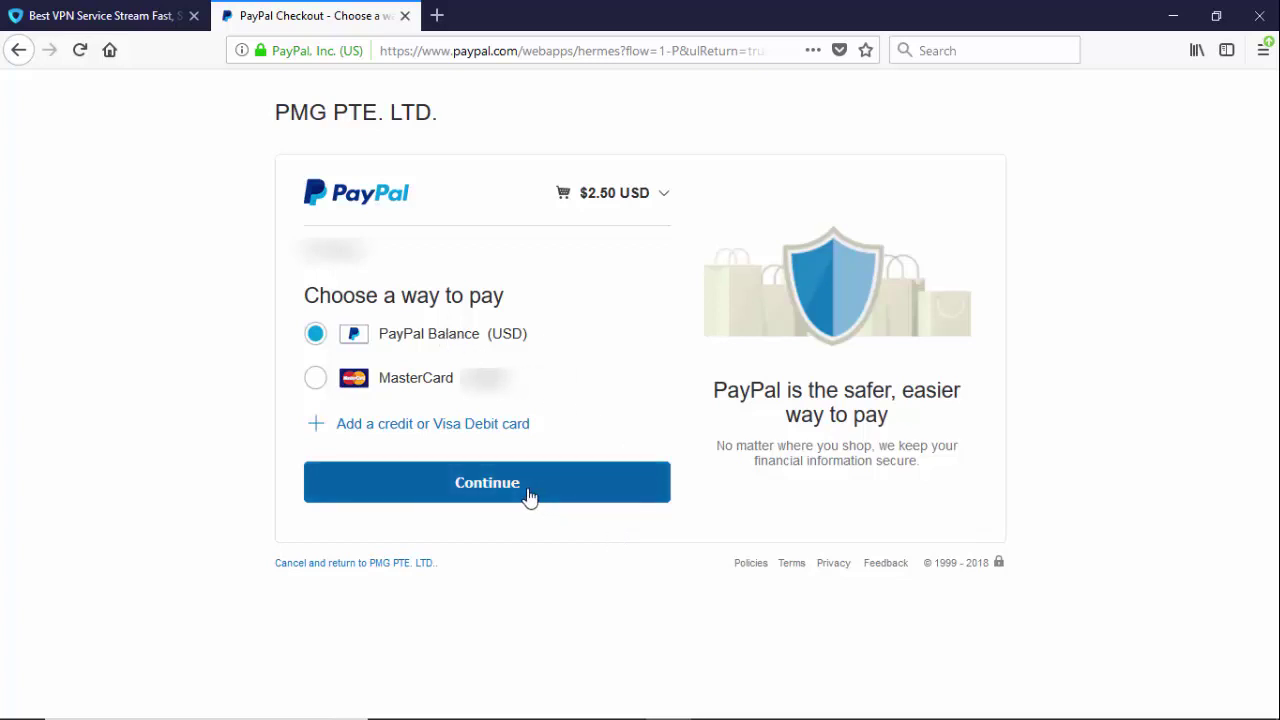
pyautogui.click(500, 424)
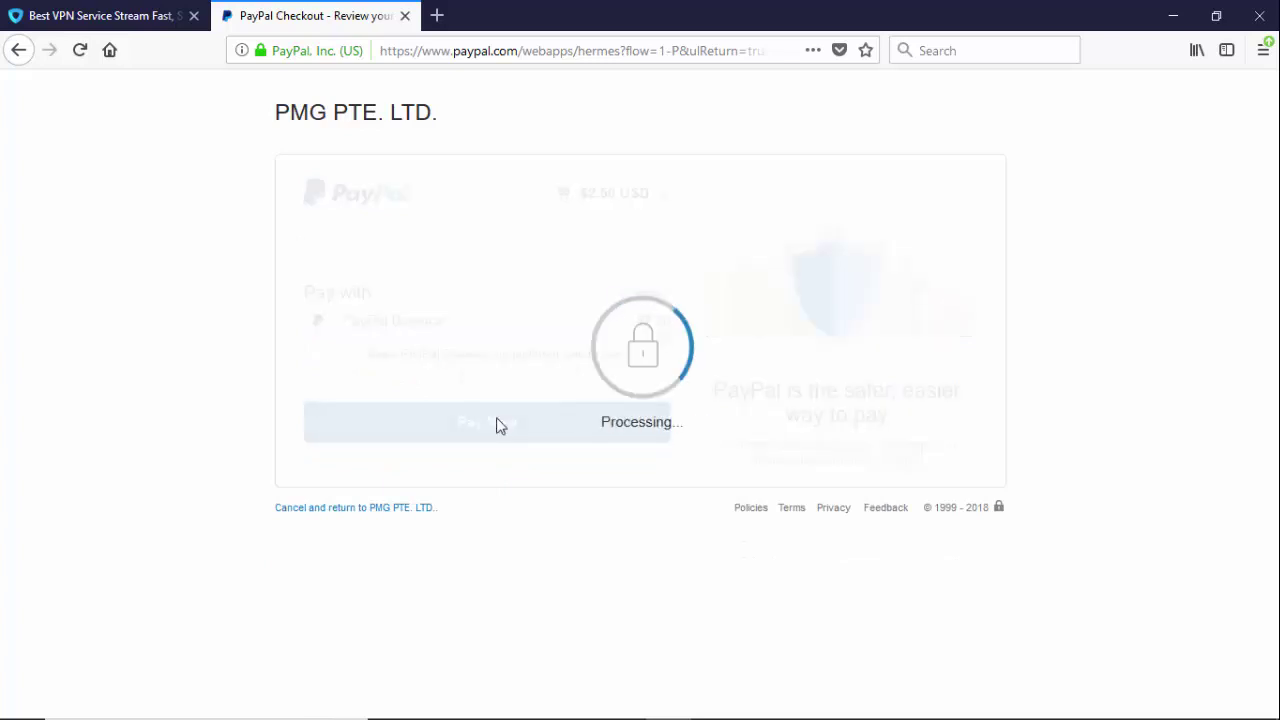
pyautogui.scroll(-3, 500, 426)
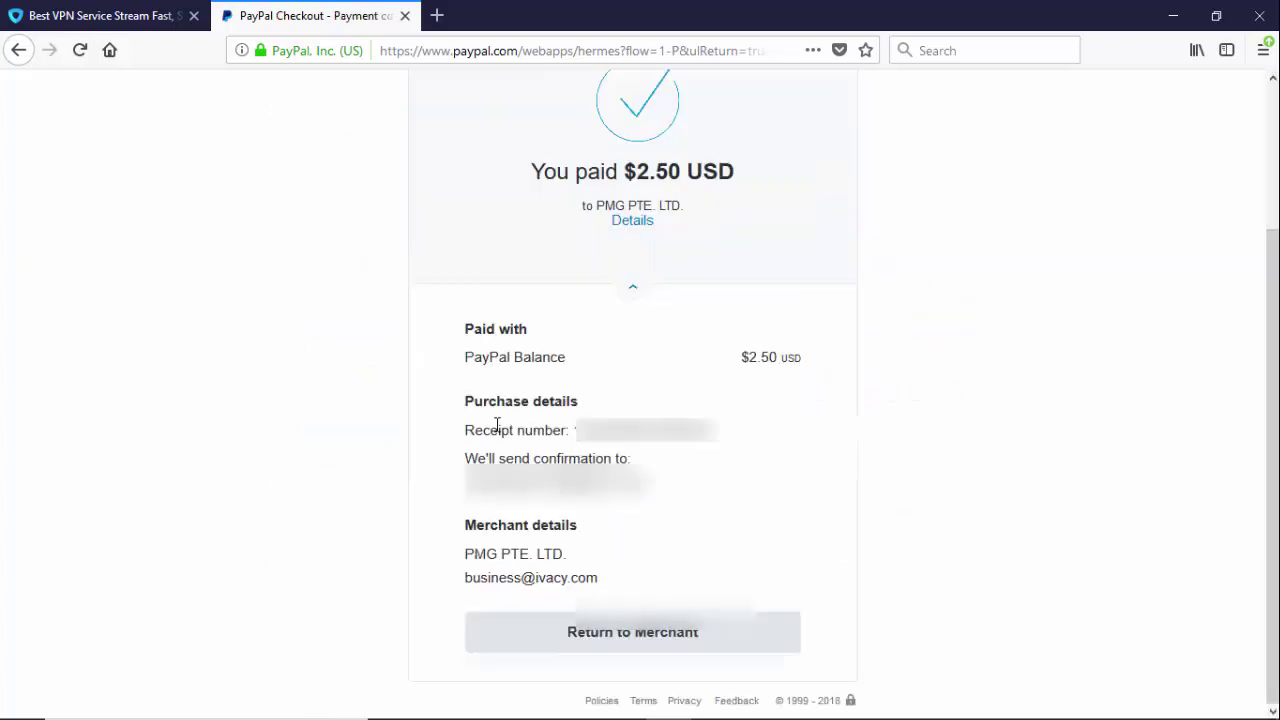
# Step: Return to Ivacy, dismiss the promo popup, and paste the password into both password fields
pyautogui.click(598, 636)
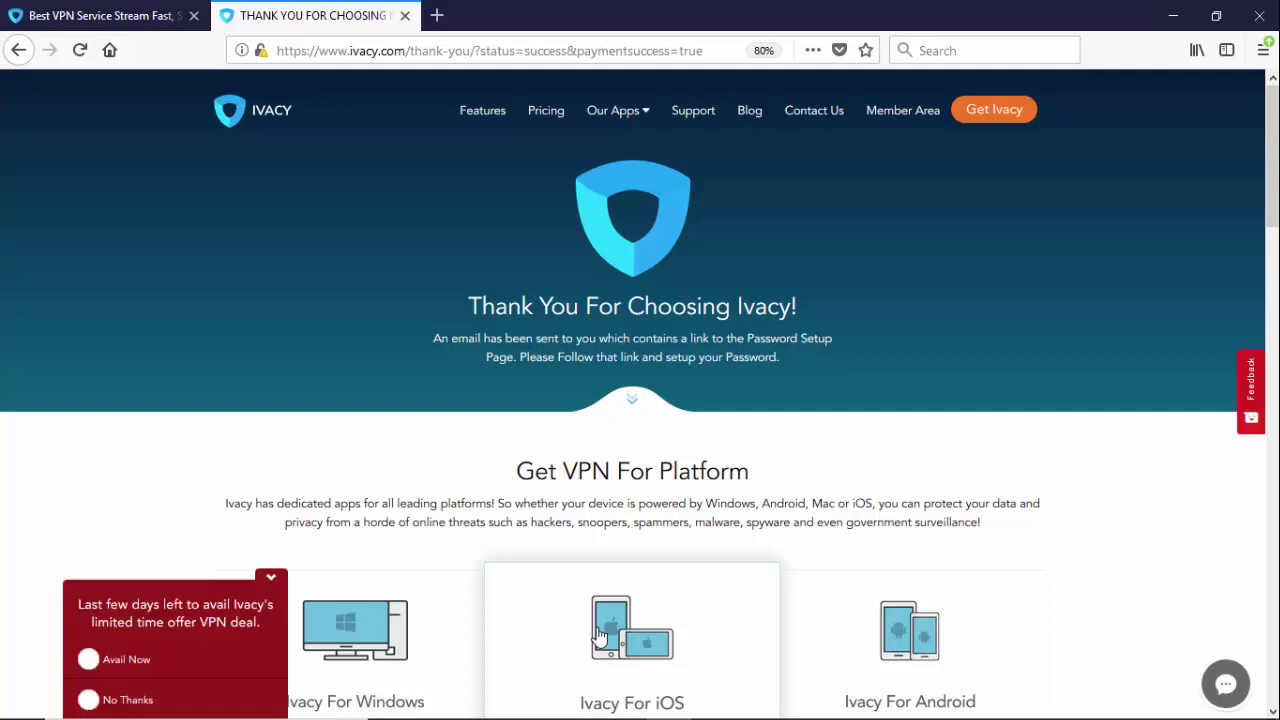
pyautogui.click(271, 579)
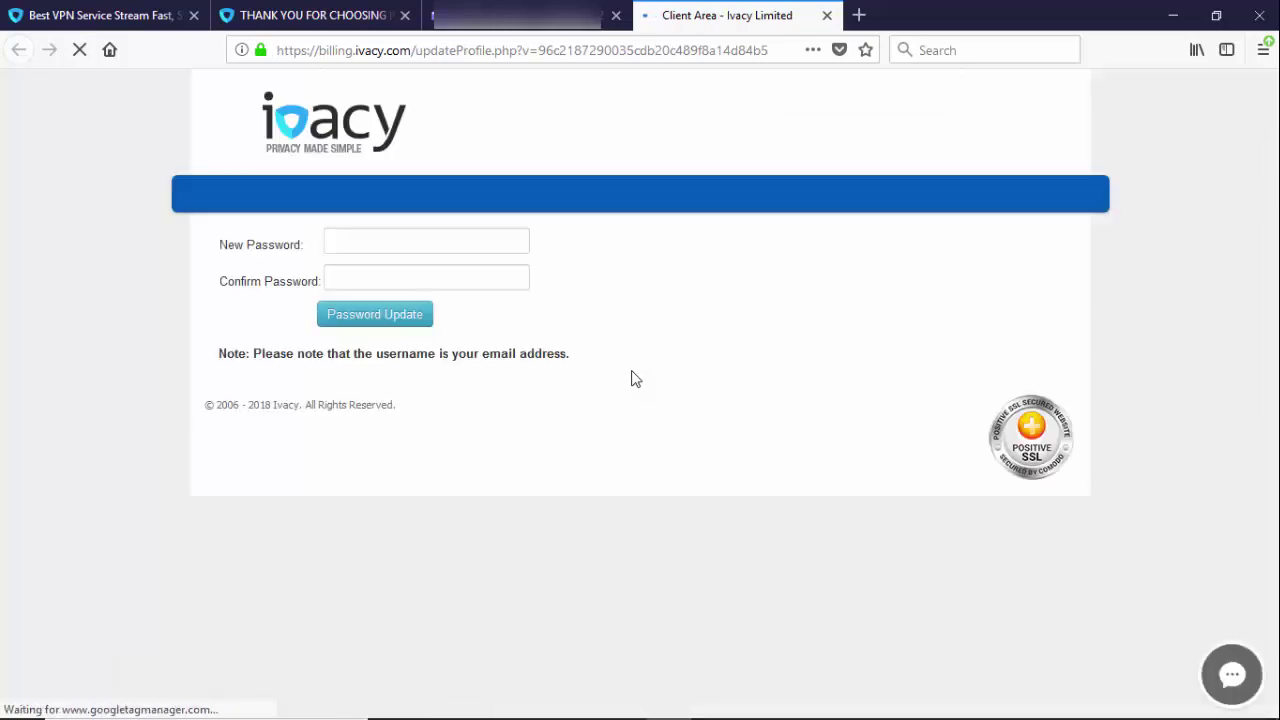
pyautogui.click(399, 247)
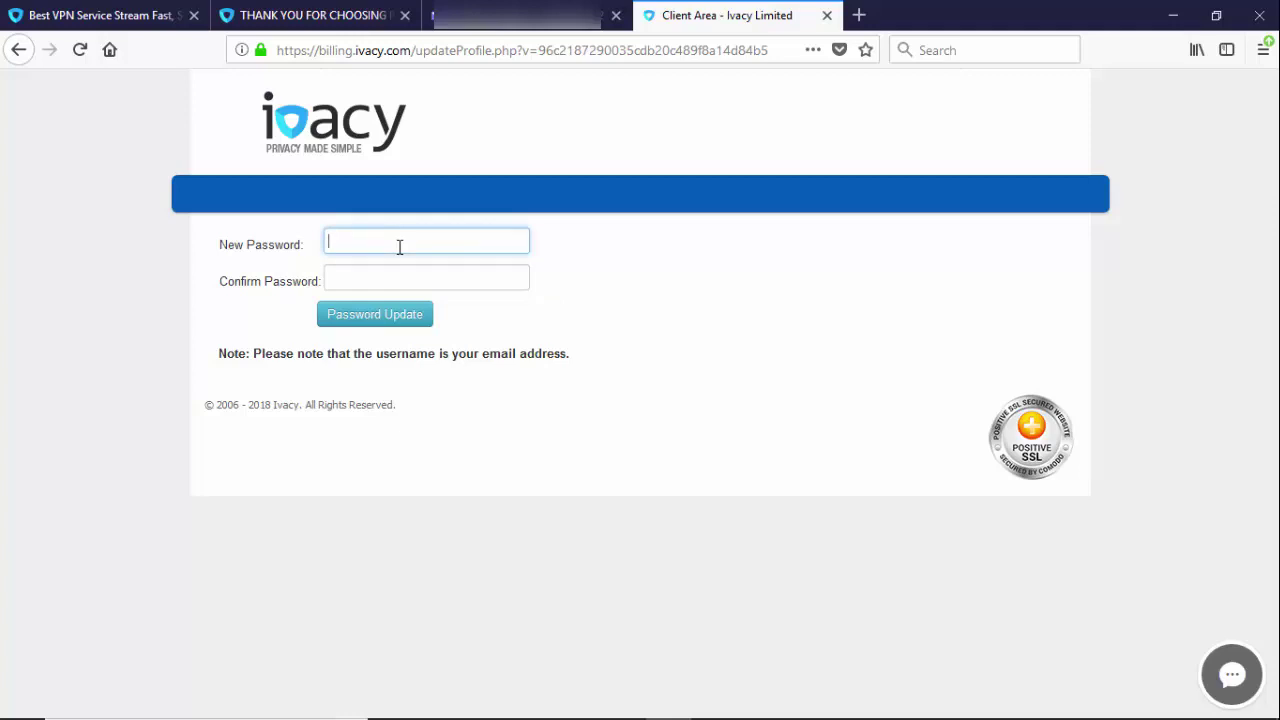
pyautogui.hotkey('ctrl', 'v')
pyautogui.press('Tab')
pyautogui.hotkey('ctrl', 'v')
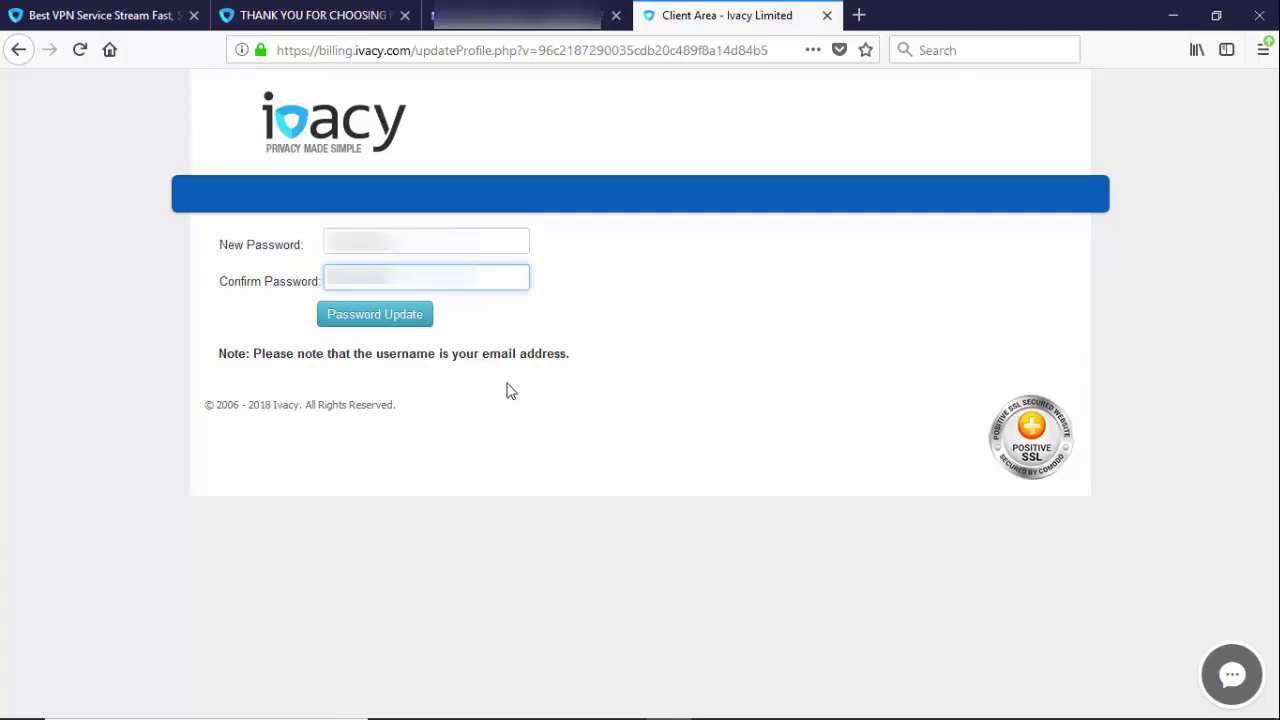
# Step: Save the new password and fill the suggested username and password on the client area login
pyautogui.click(372, 332)
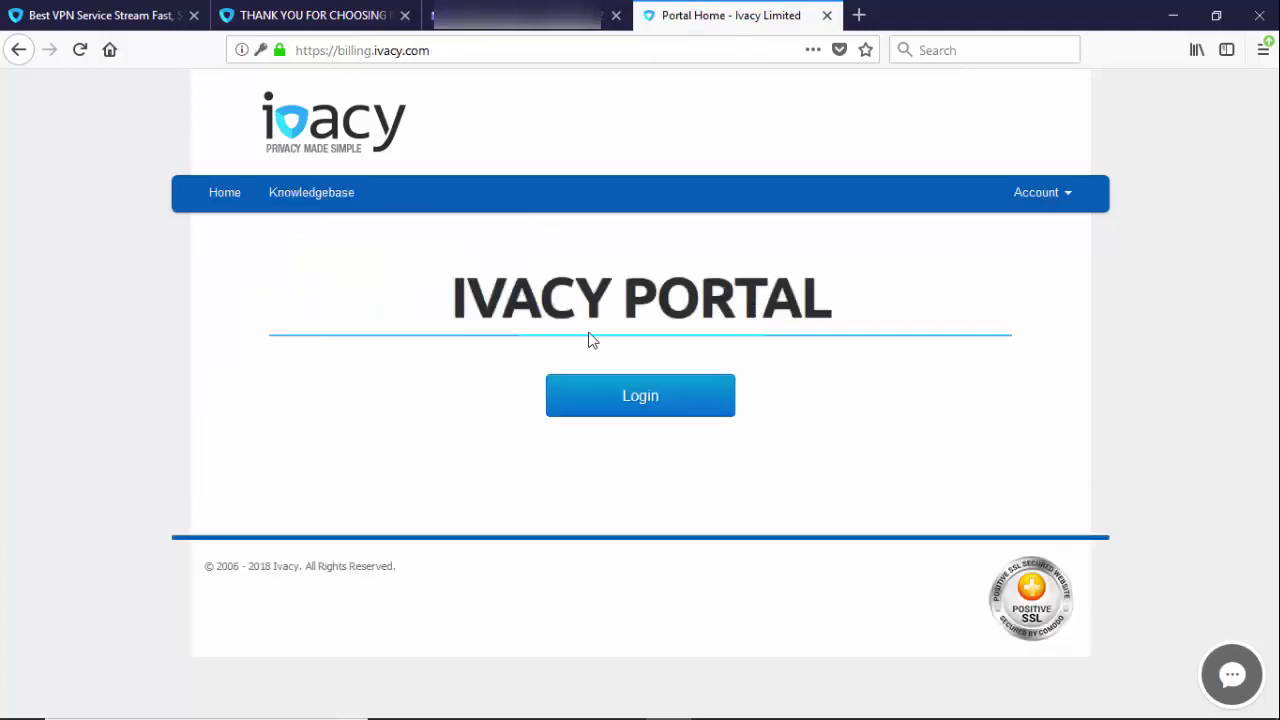
pyautogui.click(656, 405)
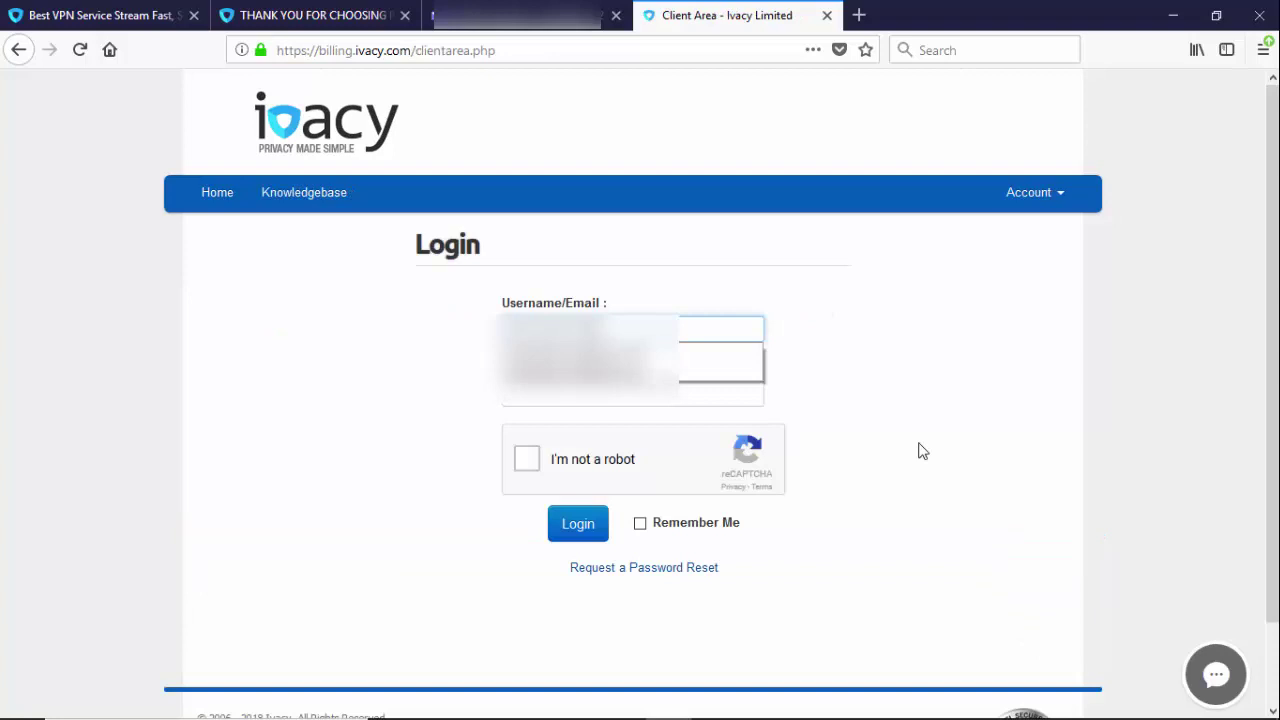
pyautogui.press('Down')
pyautogui.press('Return')
pyautogui.press('Tab')
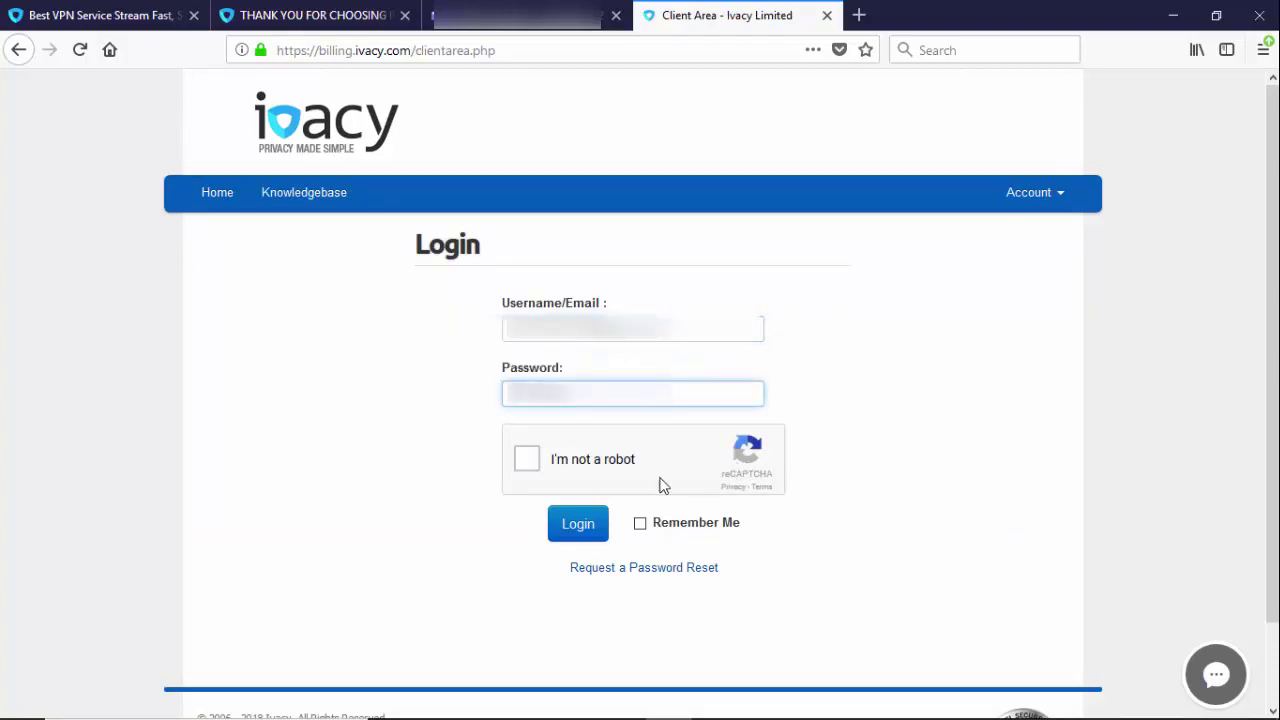
# Step: Pass the robot check, sign in, and open Support > Downloads in a new tab
pyautogui.click(529, 464)
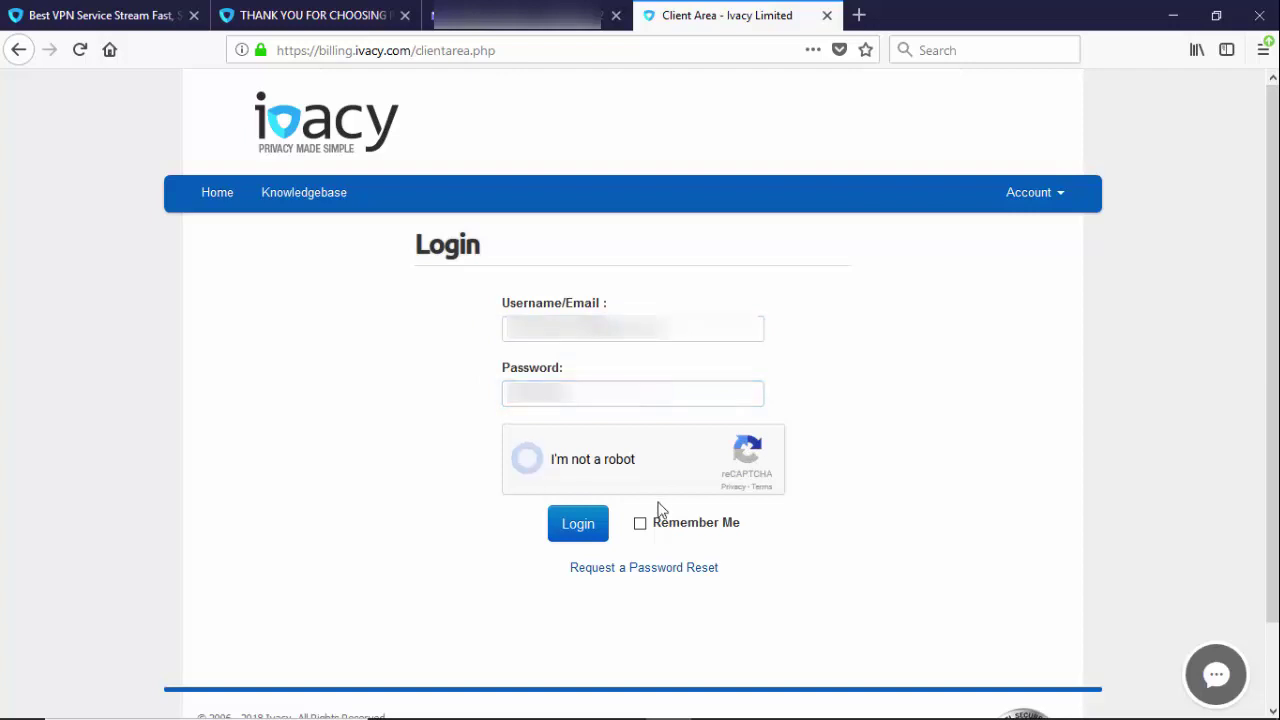
pyautogui.click(591, 533)
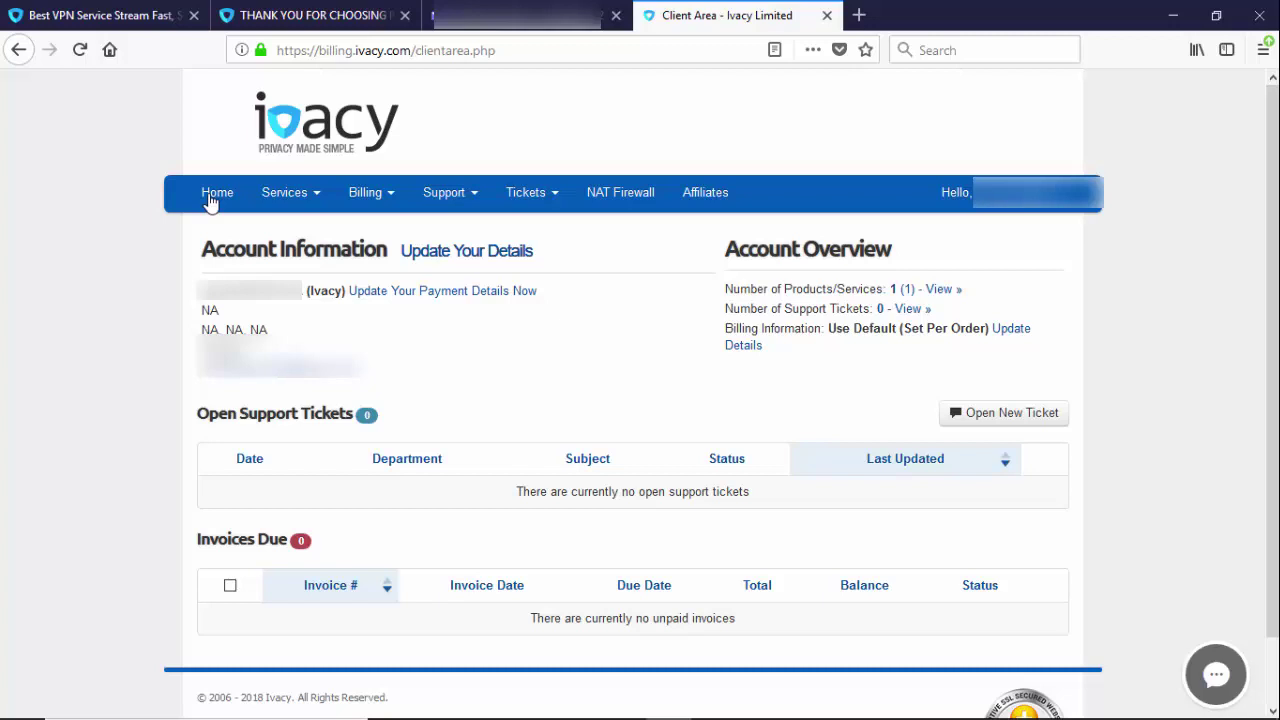
pyautogui.click(450, 193)
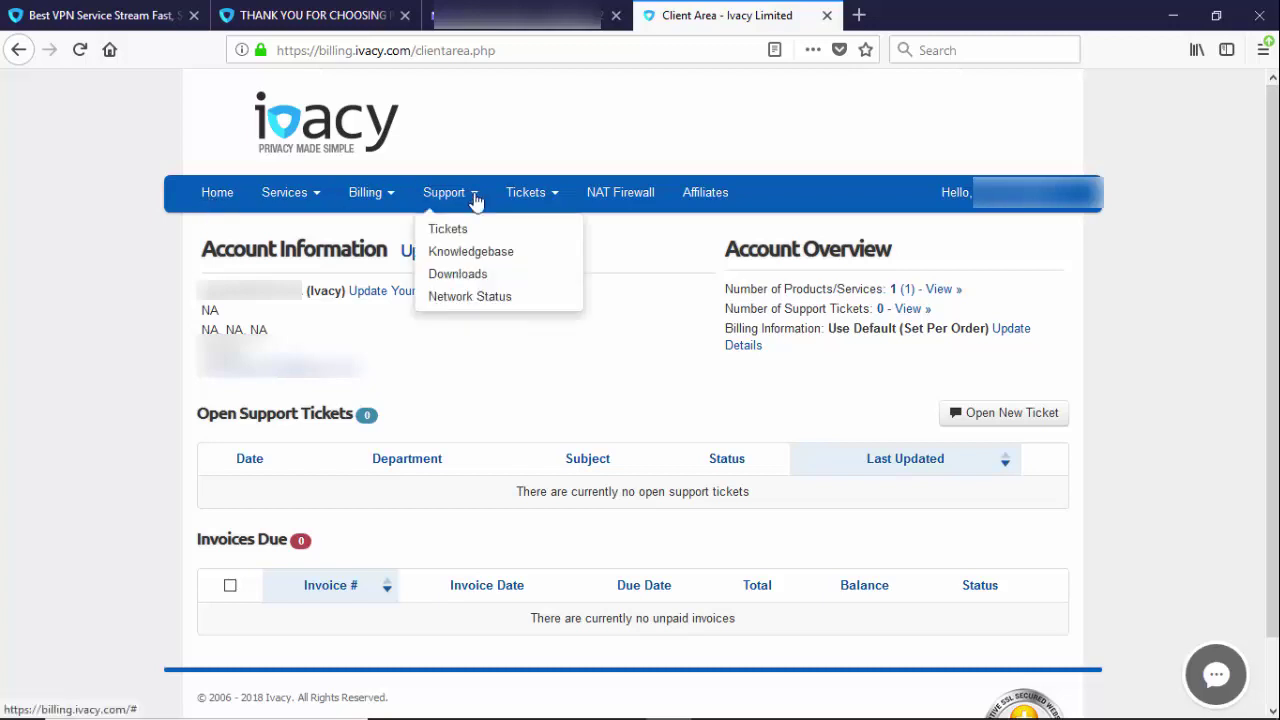
pyautogui.click(444, 285)
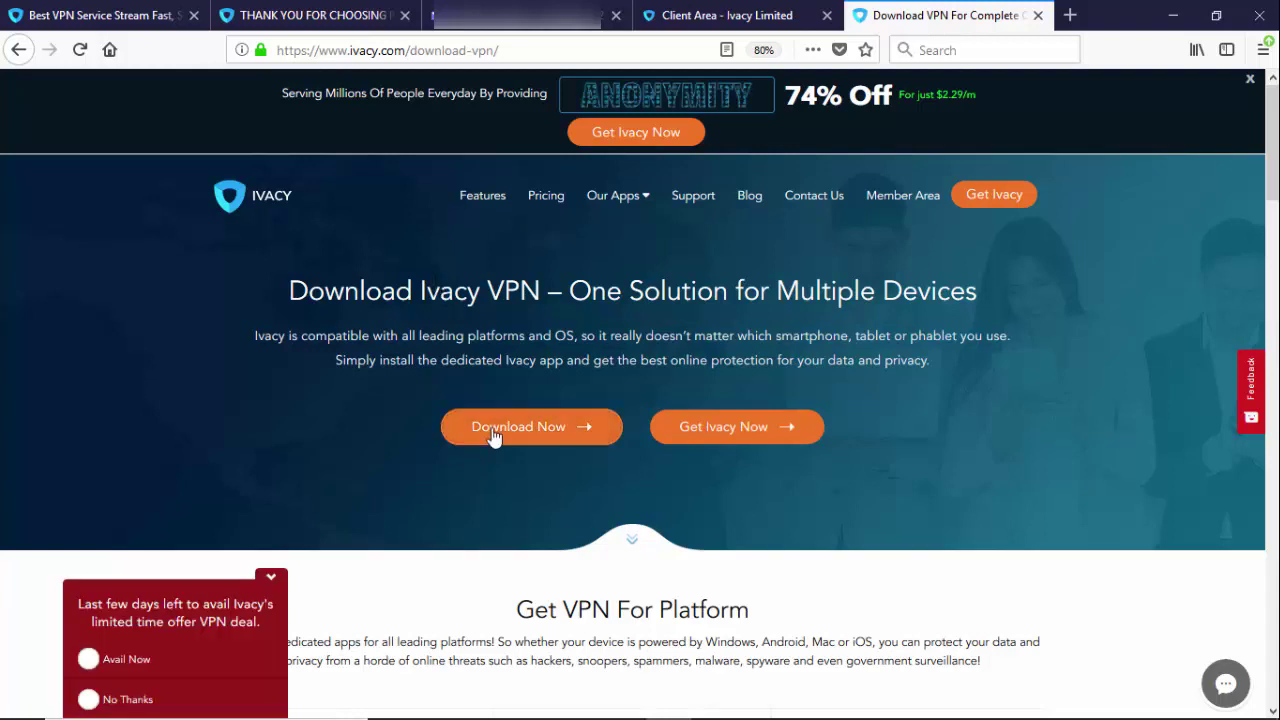
# Step: Download ivacy-windows-setup.exe for Windows and launch it from the Downloads panel
pyautogui.click(531, 428)
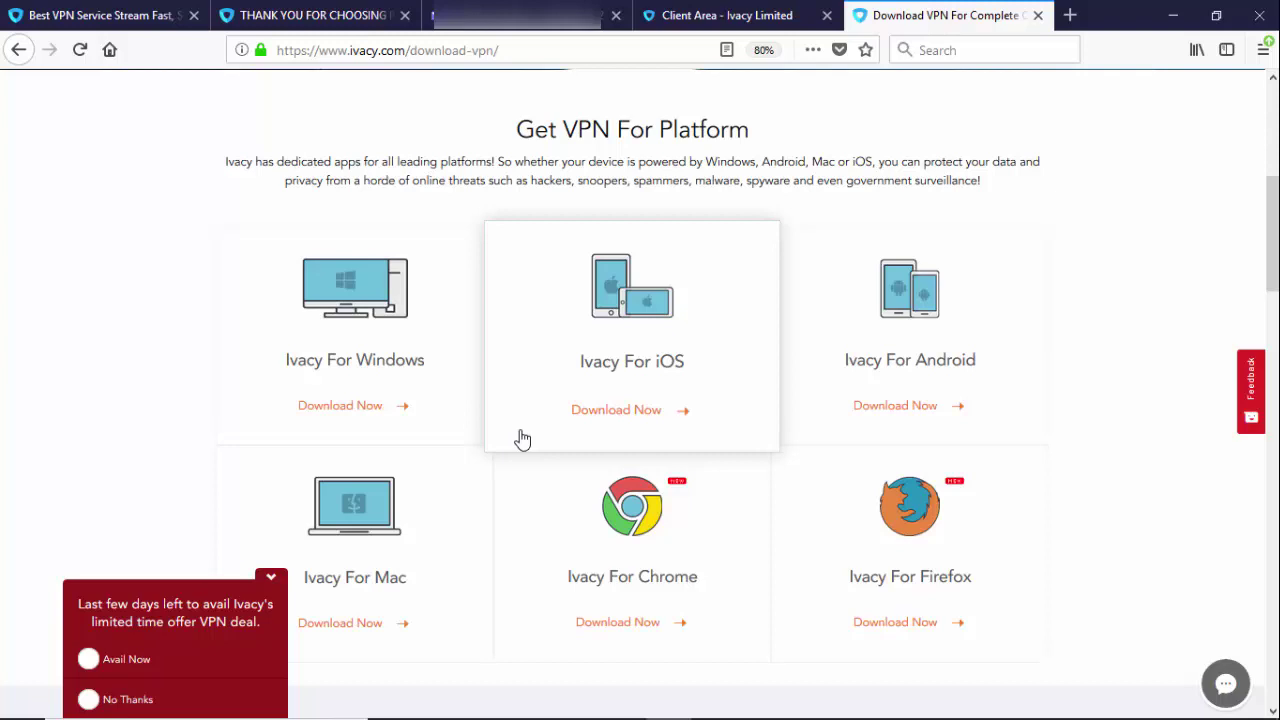
pyautogui.click(372, 363)
pyautogui.moveTo(916, 167); pyautogui.dragTo(806, 169)
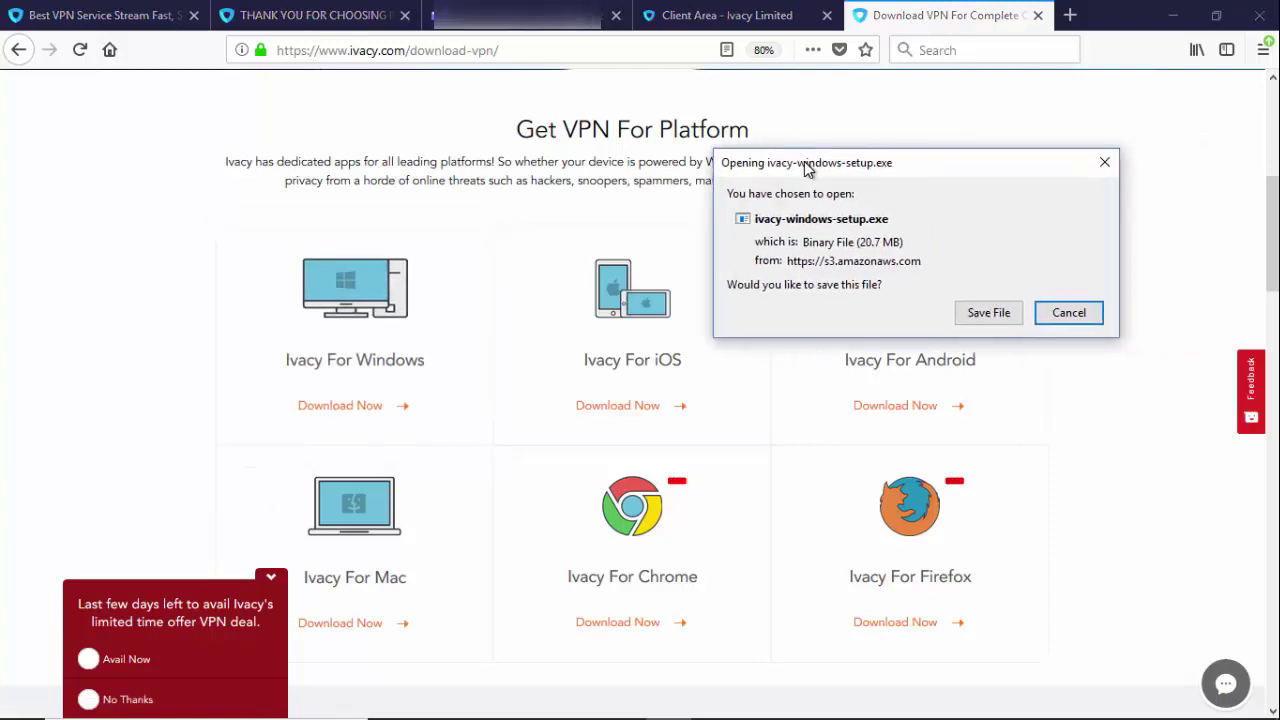
pyautogui.click(985, 313)
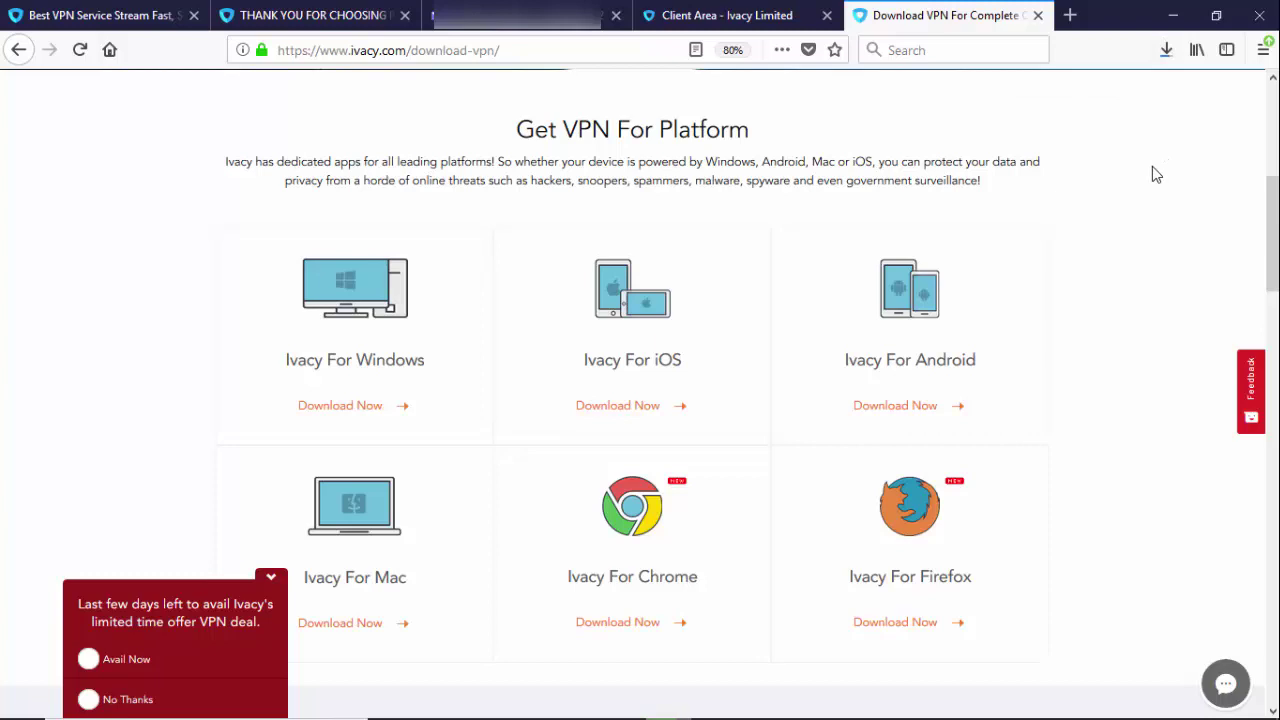
pyautogui.click(1166, 50)
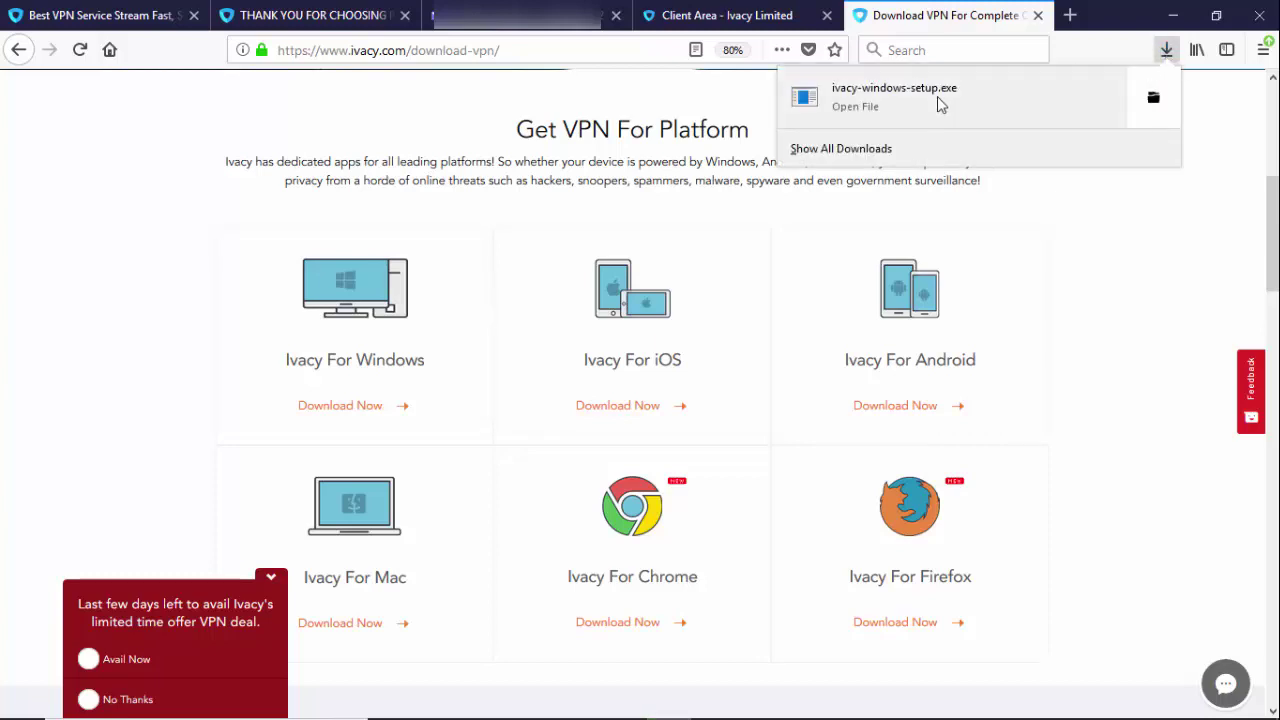
pyautogui.click(905, 104)
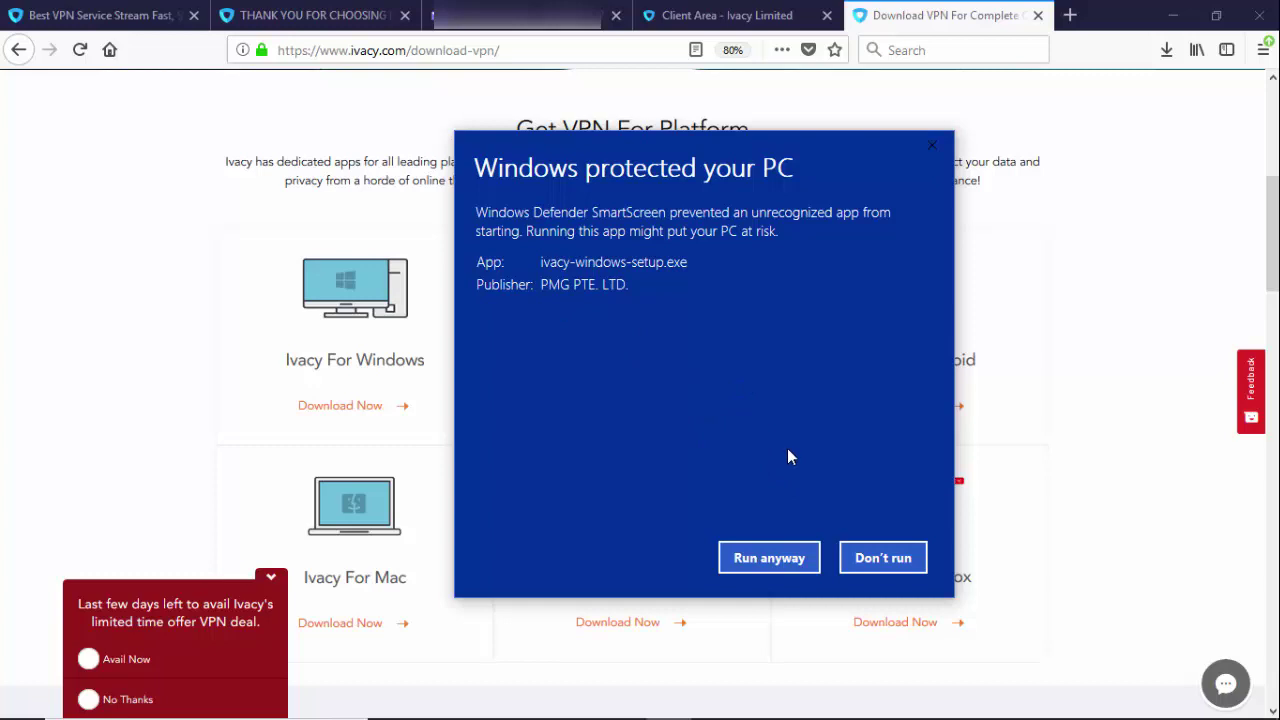
# Step: Run the installer anyway and install Ivacy with the TAP driver into the default folder, restarting later
pyautogui.click(768, 560)
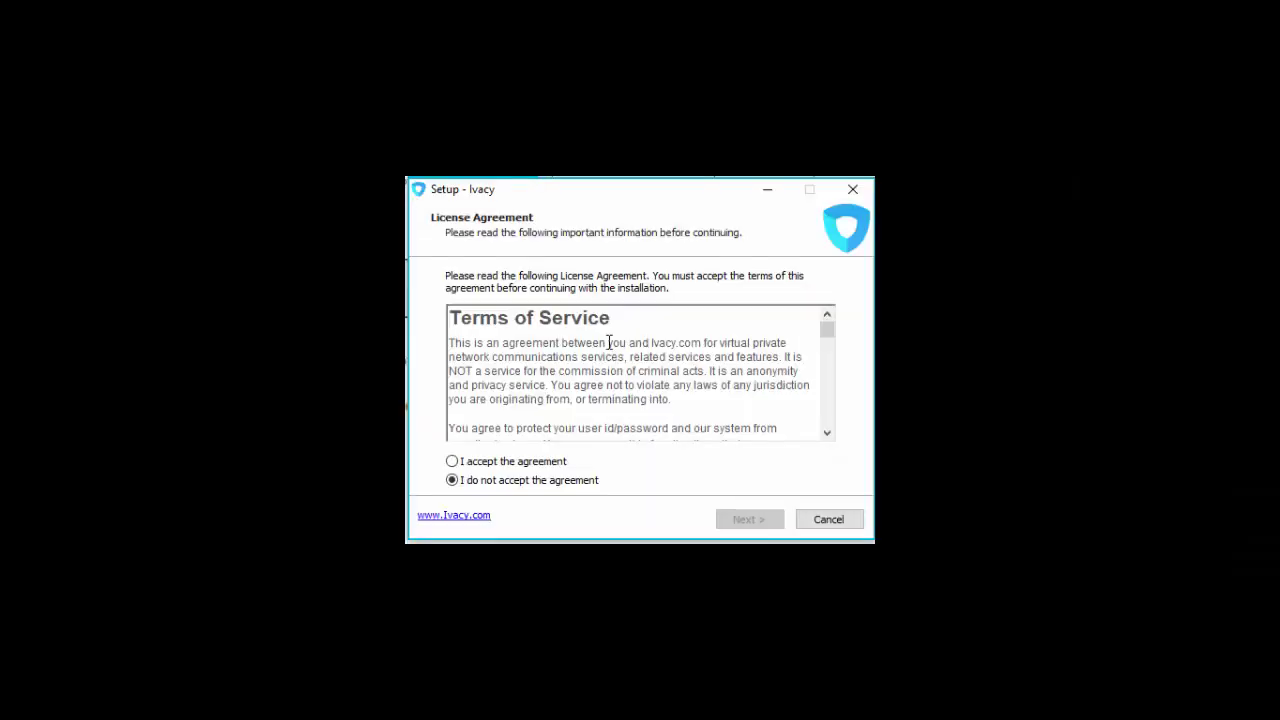
pyautogui.click(519, 466)
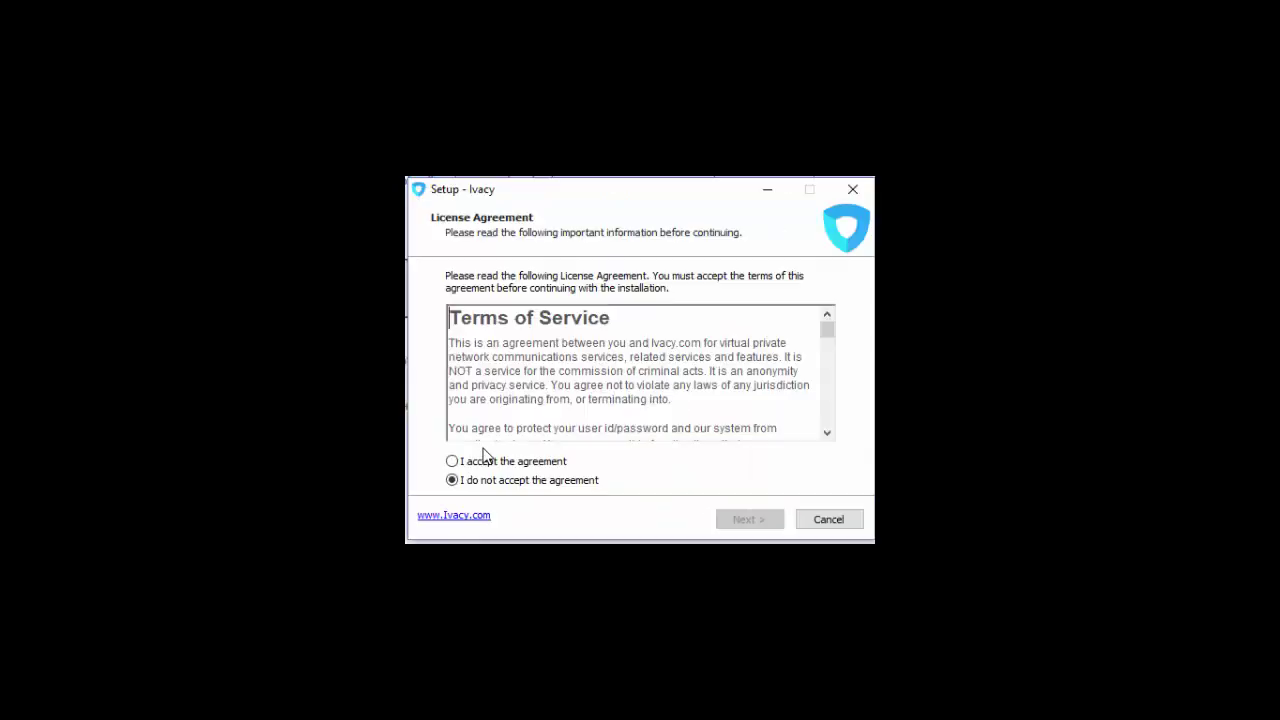
pyautogui.click(487, 466)
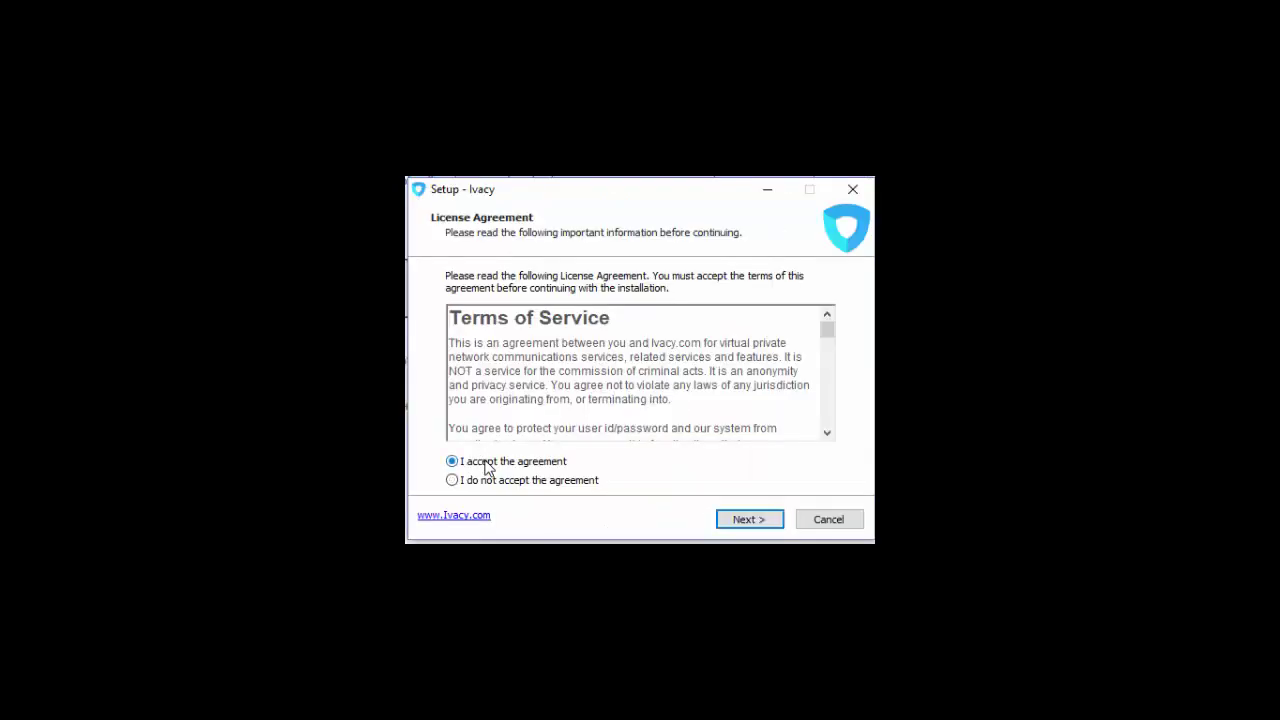
pyautogui.click(749, 521)
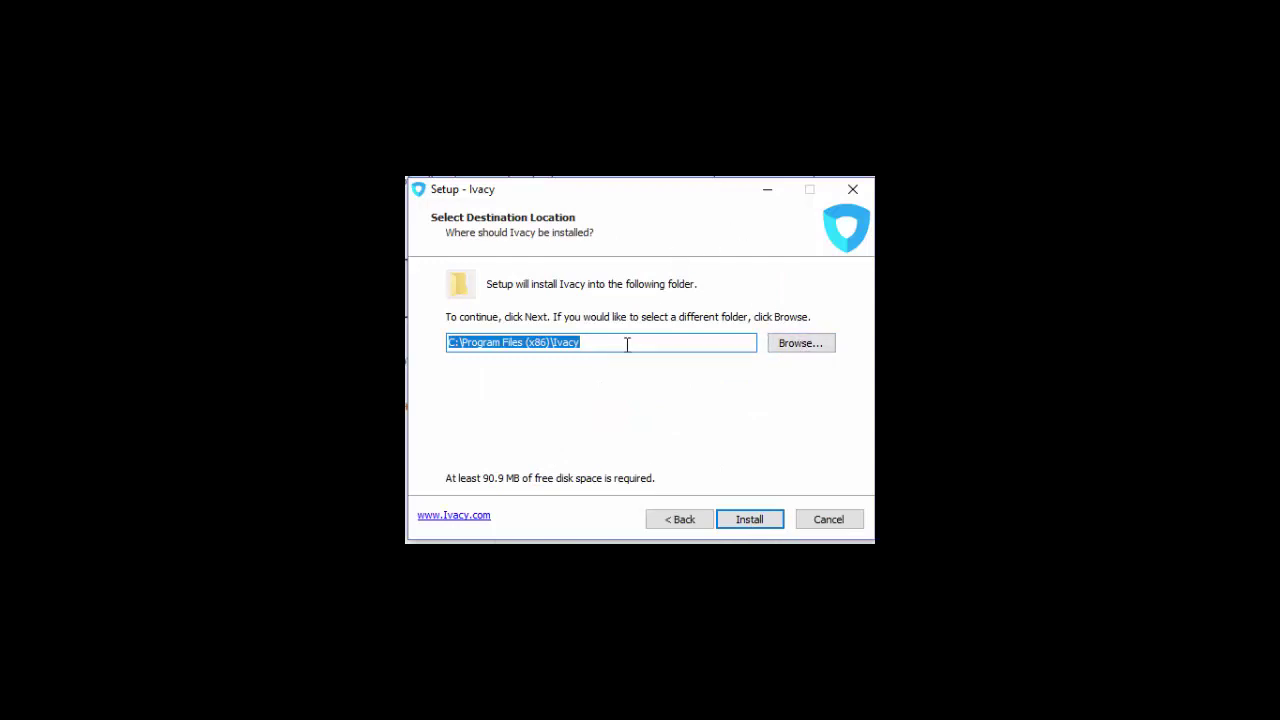
pyautogui.click(754, 520)
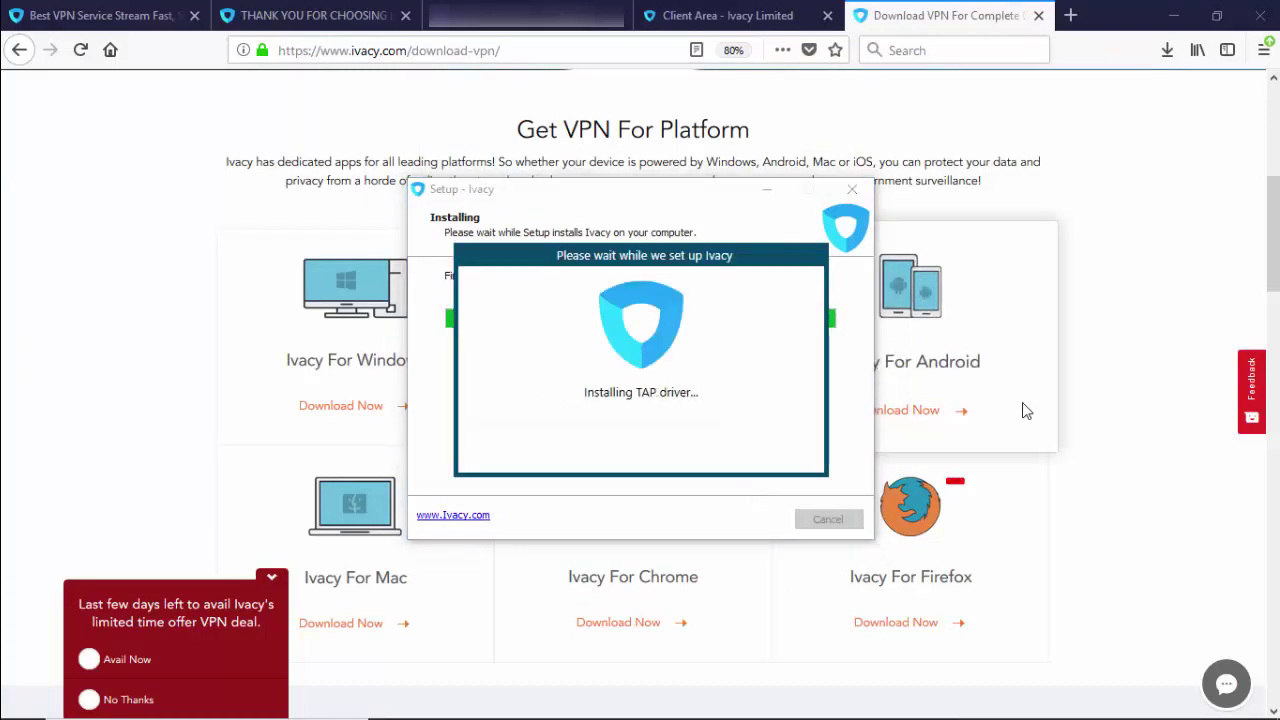
pyautogui.moveTo(616, 242); pyautogui.dragTo(616, 457)
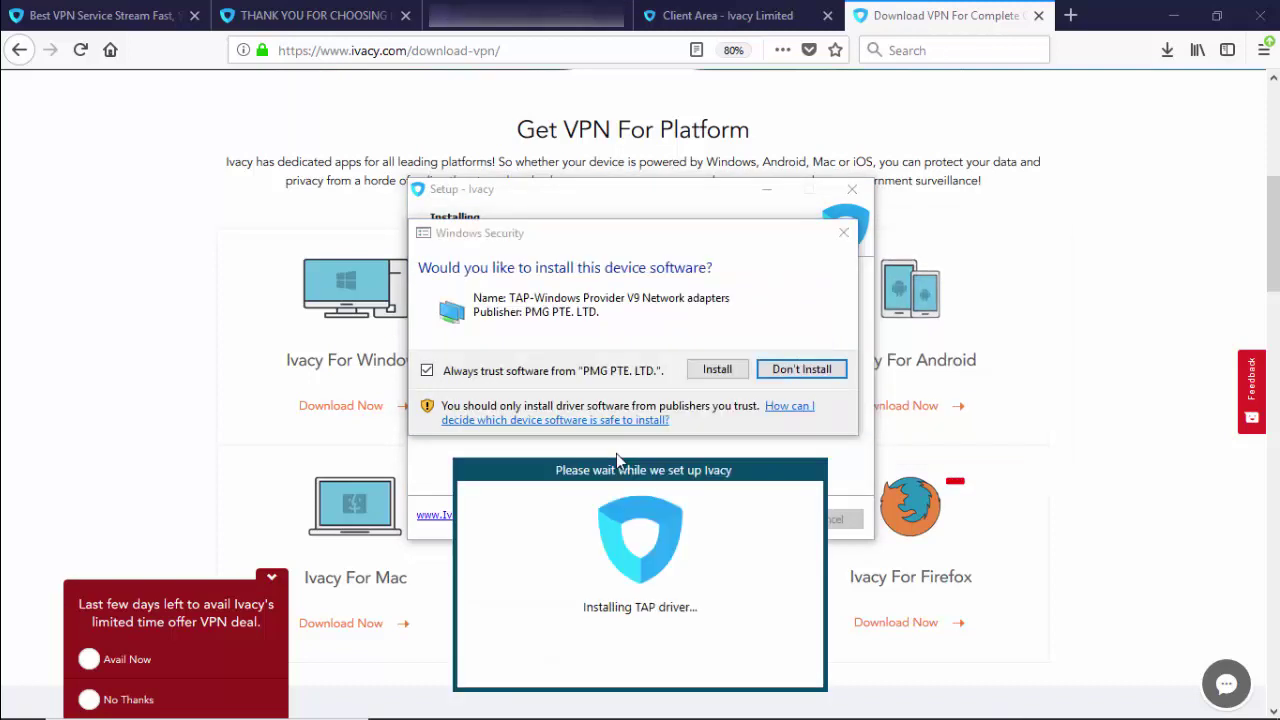
pyautogui.click(722, 370)
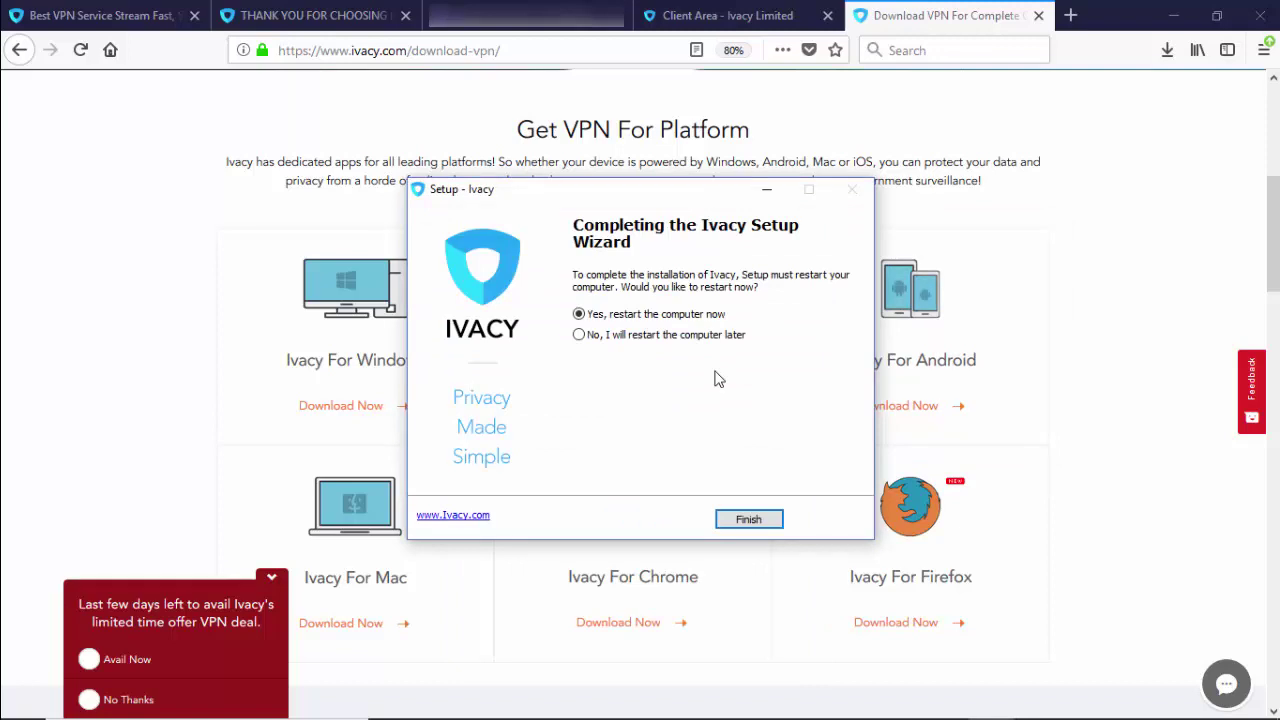
pyautogui.click(579, 336)
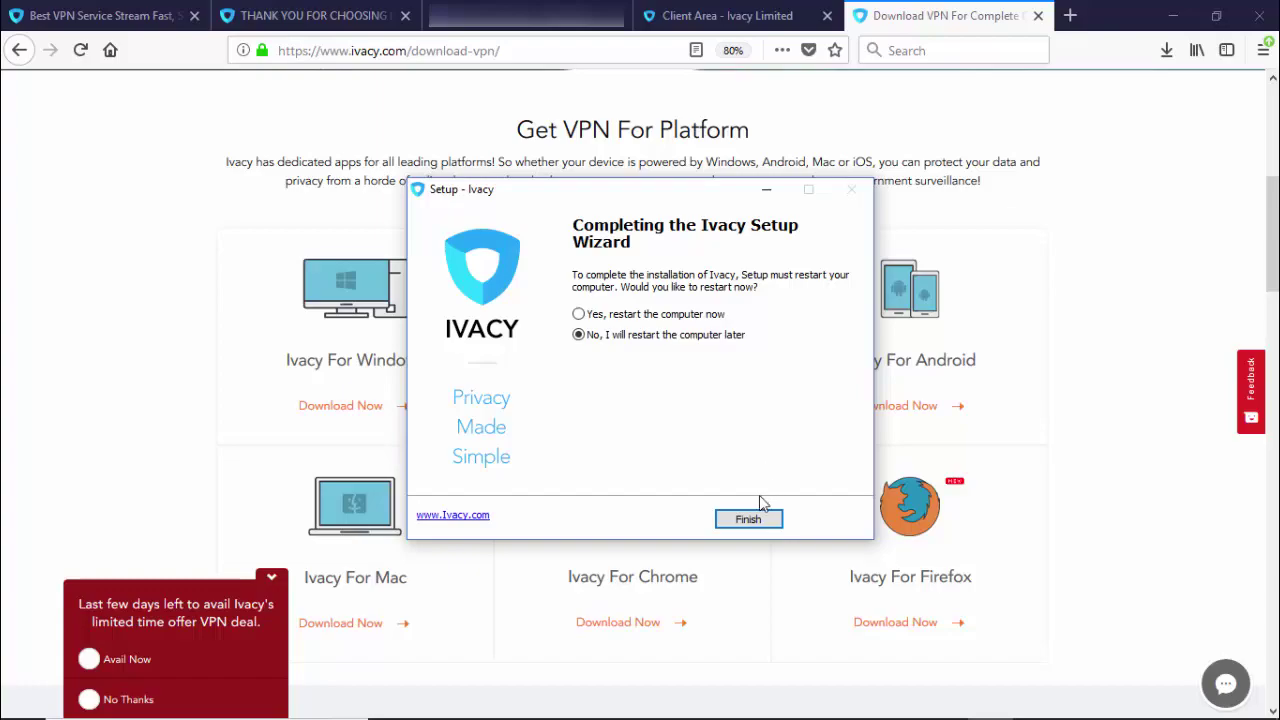
# Step: Finish setup and expand the Ivacy folder in the Start menu to reveal the Ivacy app
pyautogui.click(752, 519)
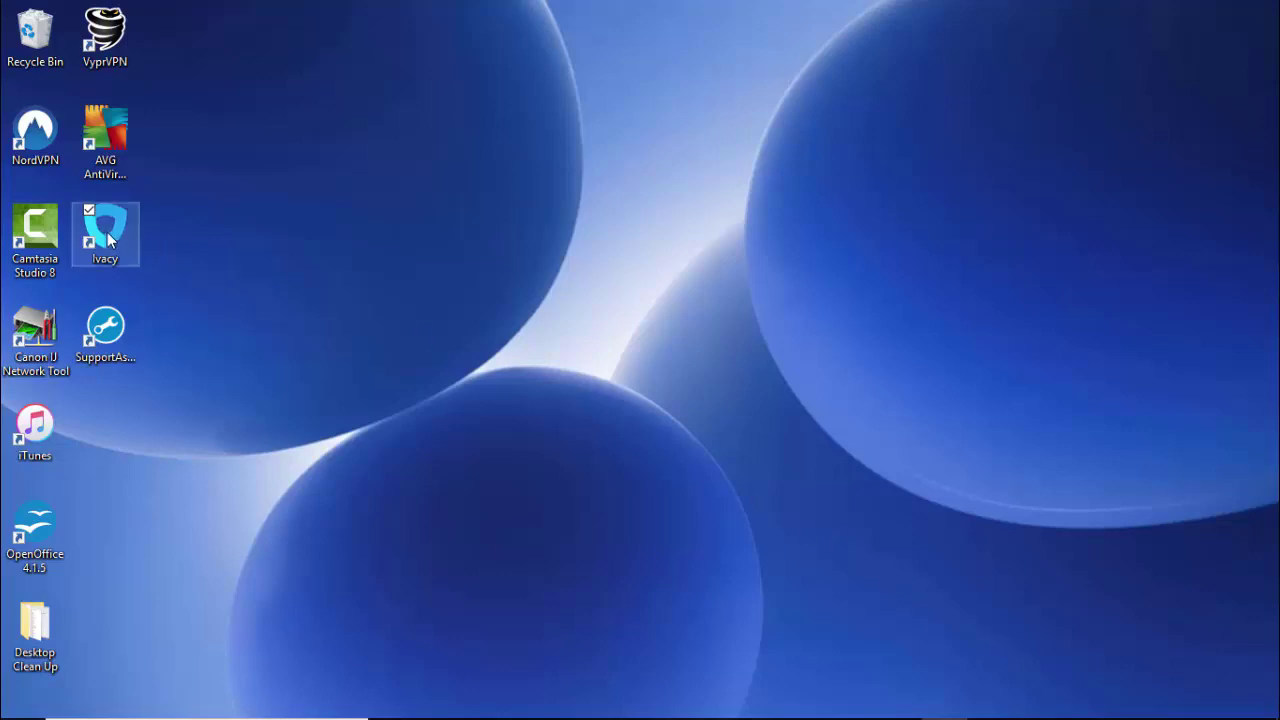
pyautogui.click(24, 708)
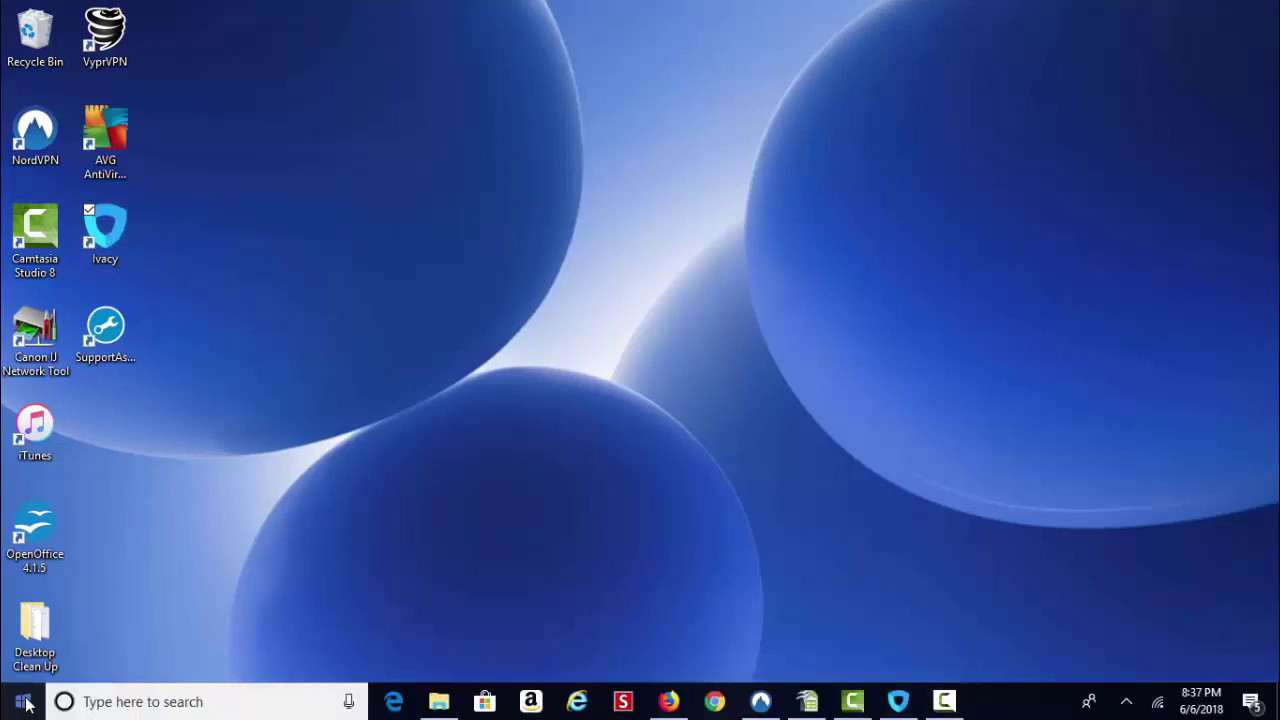
pyautogui.scroll(-10, 185, 533)
pyautogui.scroll(-5, 185, 533)
pyautogui.scroll(-5, 185, 533)
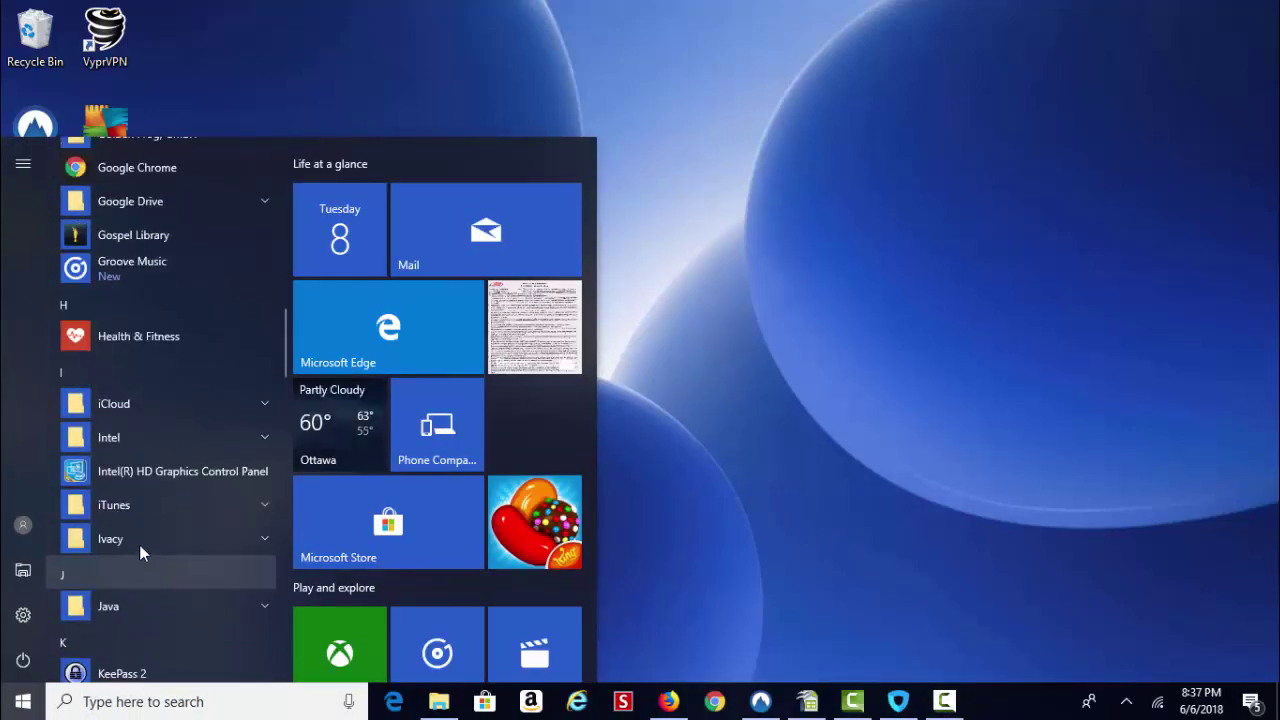
pyautogui.click(251, 545)
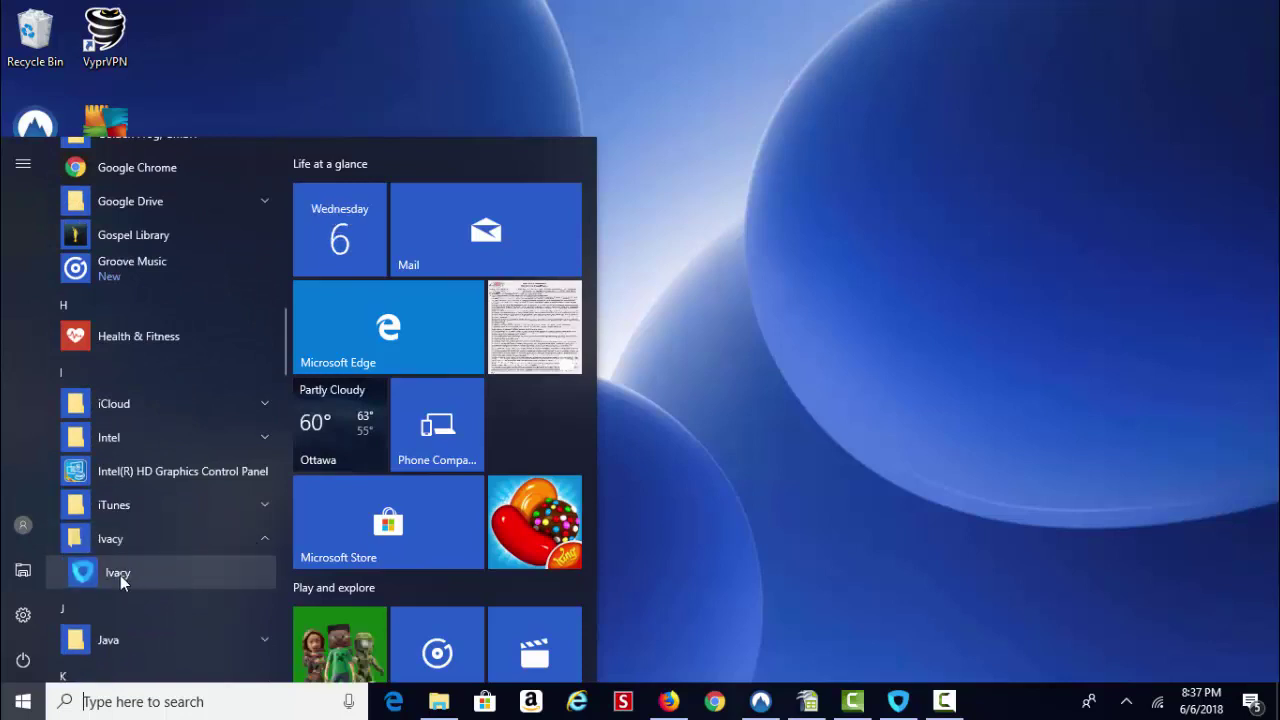